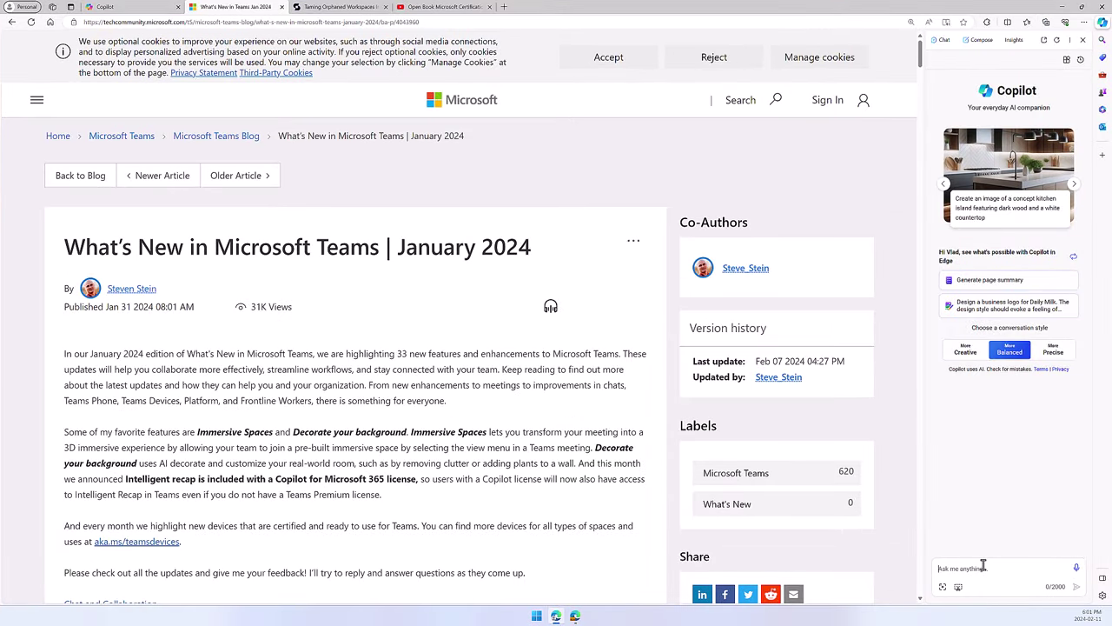
Ask Copilot to "Summarize this page for me!" for the Teams January 2024 blog post and enlarge the page by two zoom levels
{"action": "type", "text": "Summarize this page for me!"}
{"action": "key", "text": "Return"}
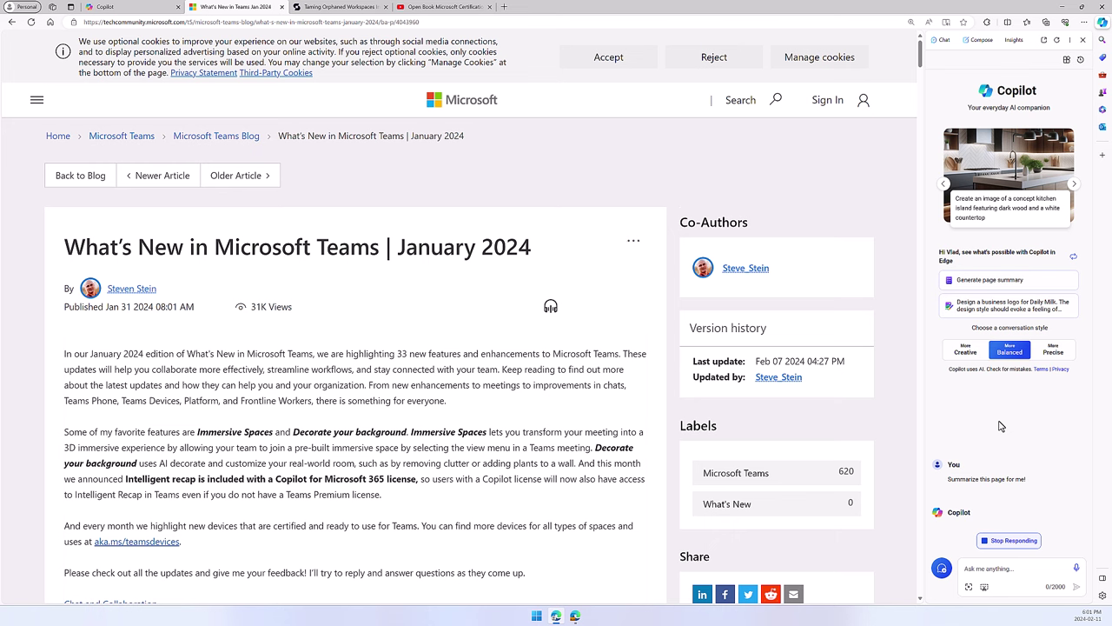
{"action": "left_click", "coordinate": [1084, 22]}
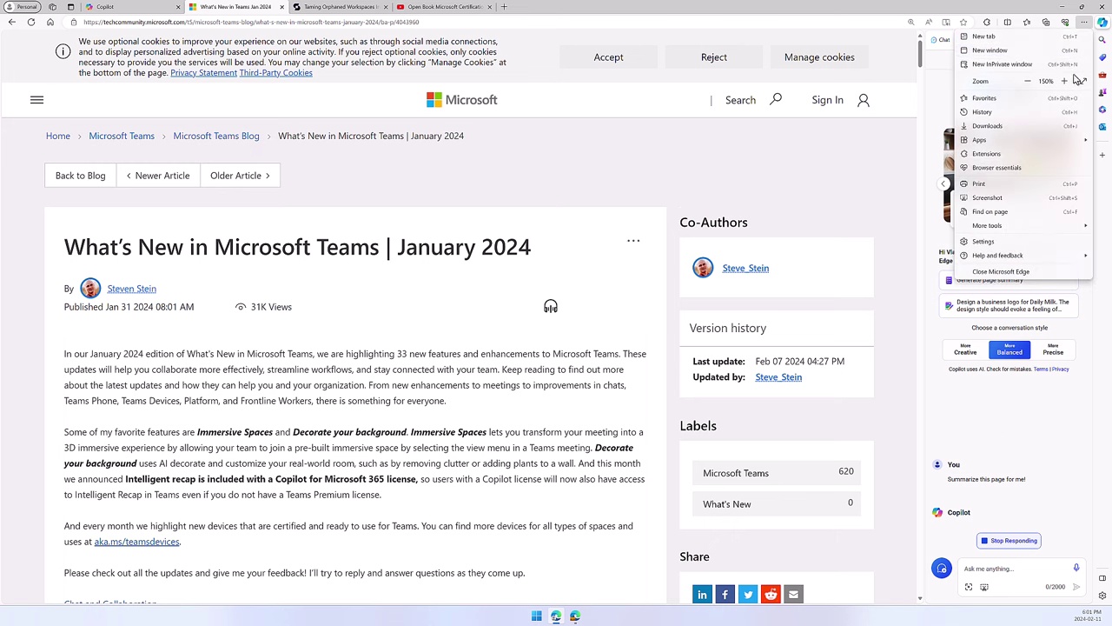
{"action": "left_click", "coordinate": [1066, 80]}
{"action": "left_click", "coordinate": [1065, 81]}
{"action": "left_click", "coordinate": [997, 399]}
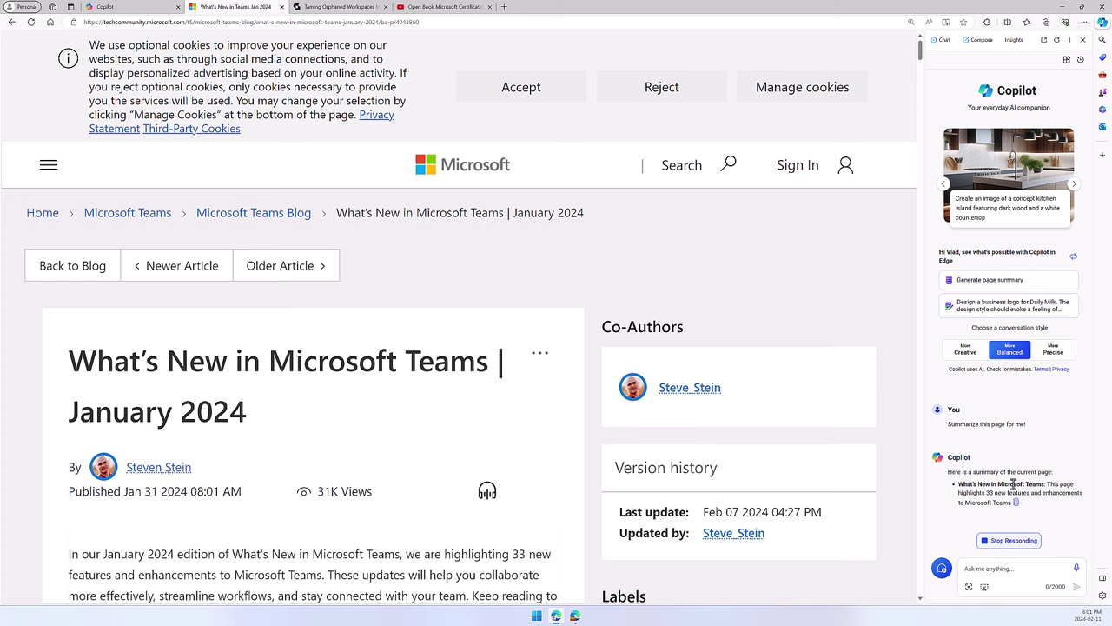
Accept the site's cookies and jump from Copilot's summary to the cited passage about Decorate your background
{"action": "left_click", "coordinate": [563, 92]}
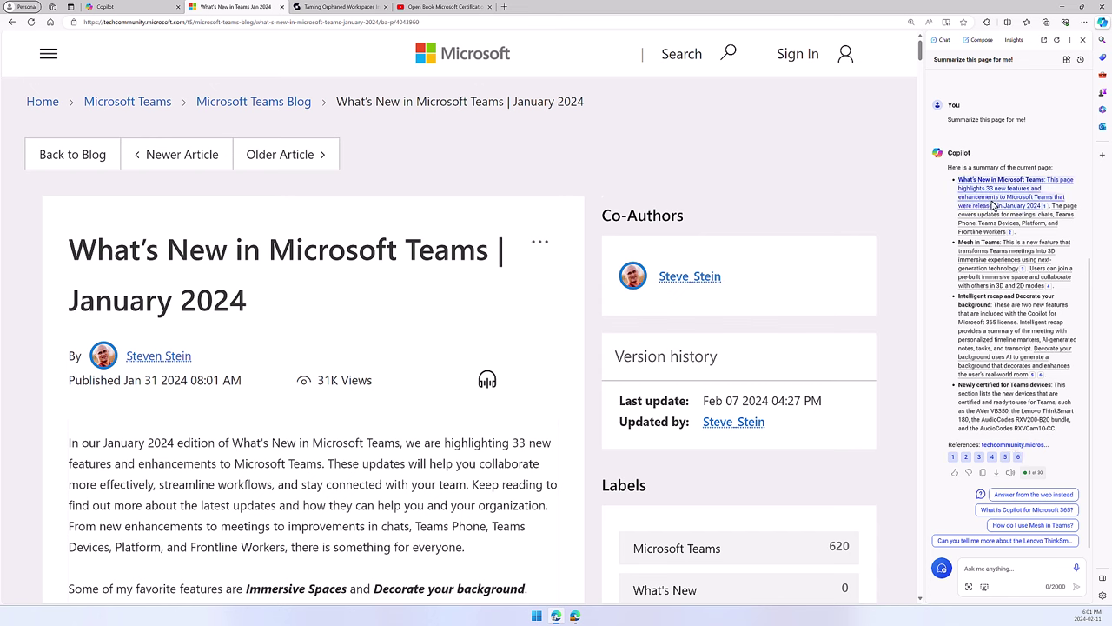
{"action": "left_click", "coordinate": [1033, 377]}
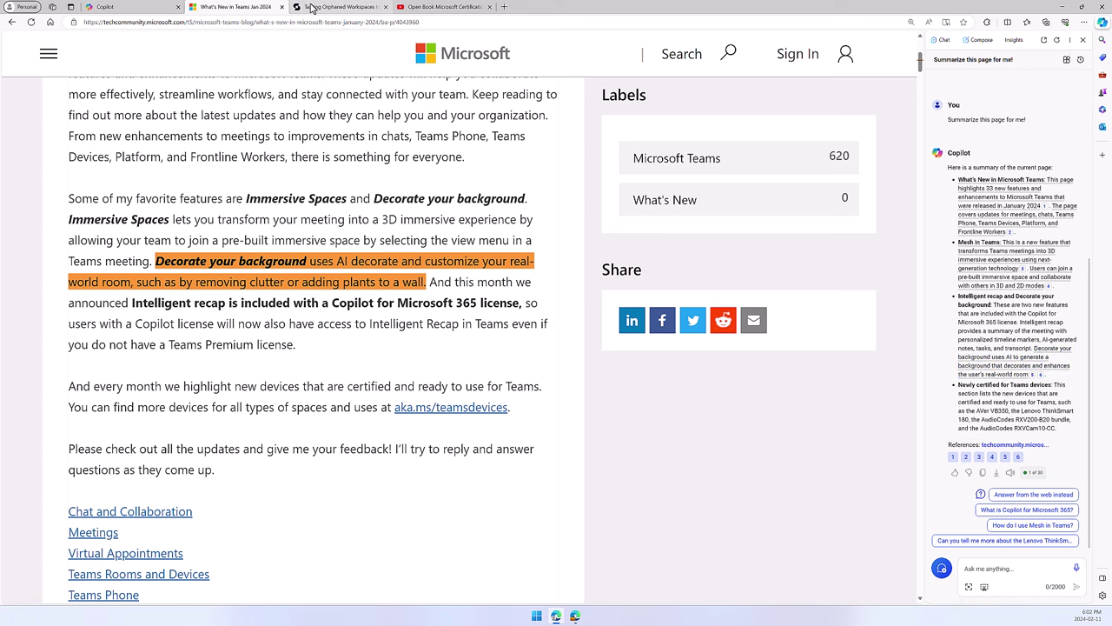
Start a new Copilot topic on Syskit's "Taming orphaned workspaces in Microsoft 365" article and zoom the page to 175%
{"action": "left_click", "coordinate": [312, 7]}
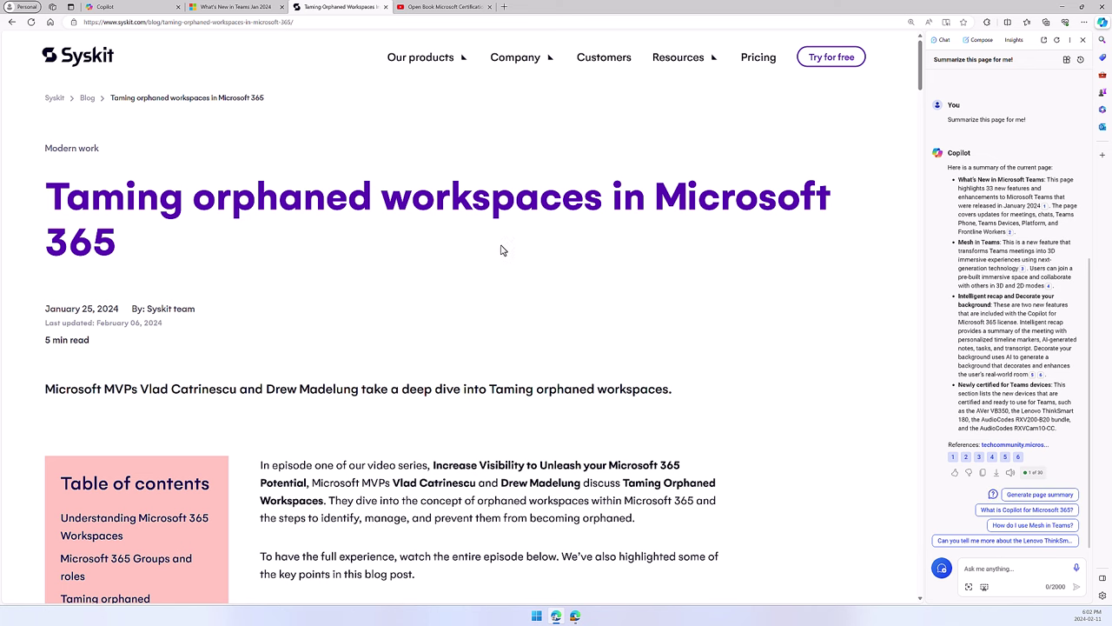
{"action": "scroll", "coordinate": [730, 261], "scroll_direction": "down", "scroll_amount": 2}
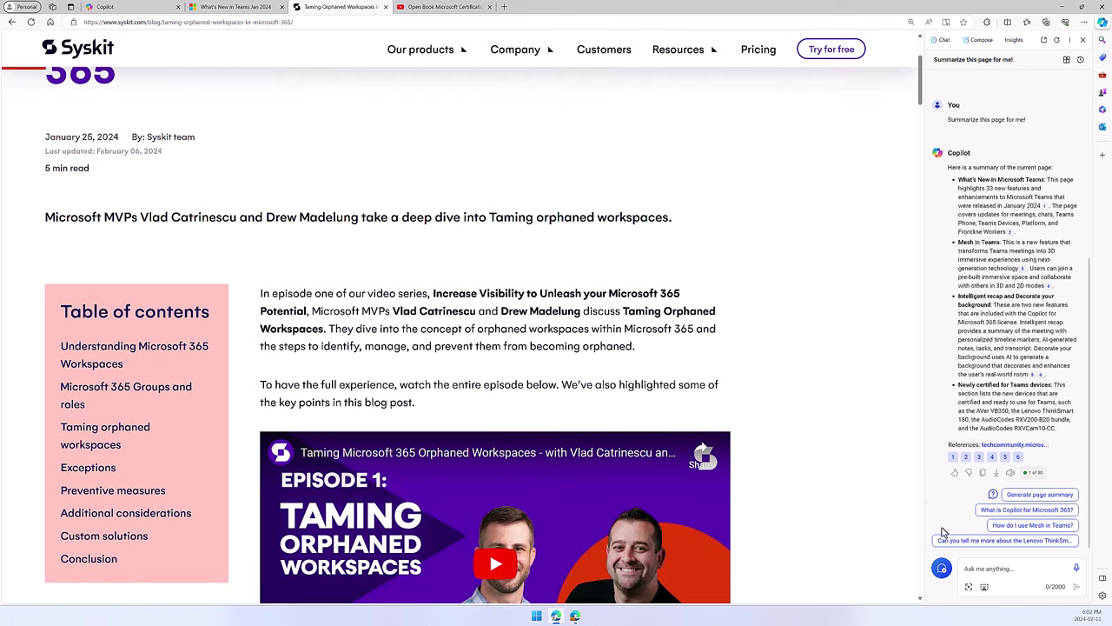
{"action": "left_click", "coordinate": [941, 569]}
{"action": "scroll", "coordinate": [717, 302], "scroll_direction": "up", "scroll_amount": 2}
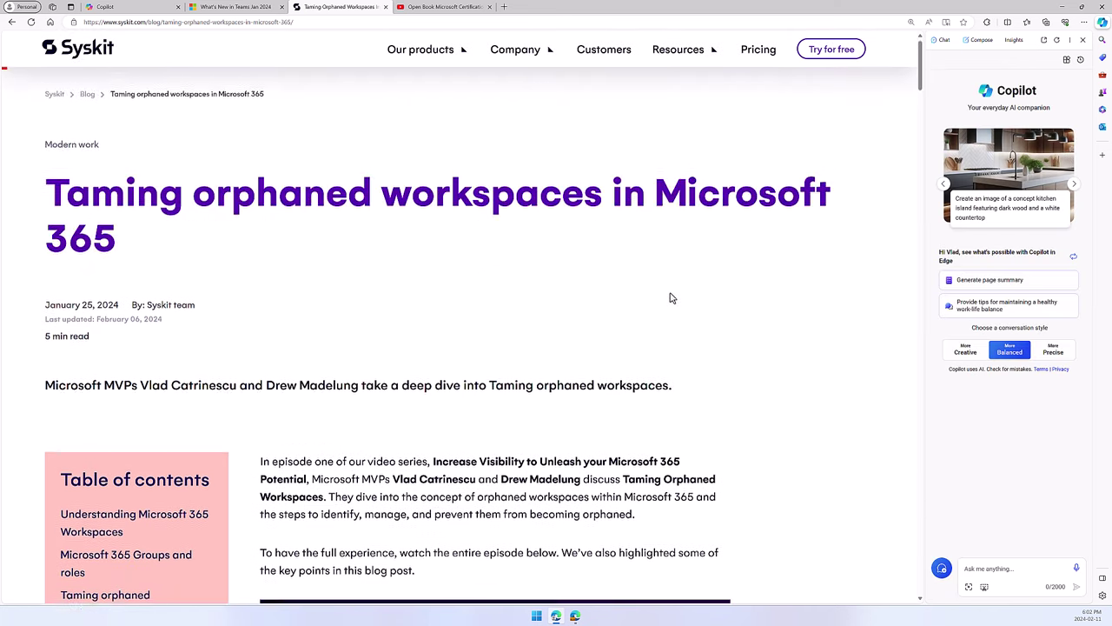
{"action": "key", "text": "ctrl+plus"}
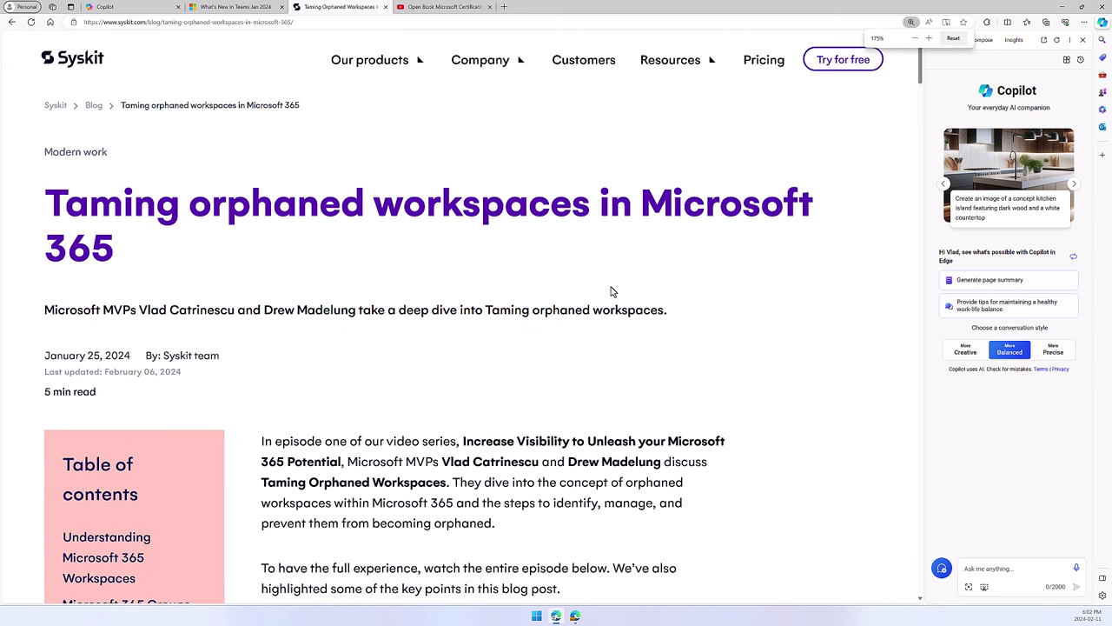
Skim the article from its introduction down to the Taming orphaned workspaces section and return to its beginning
{"action": "scroll", "coordinate": [569, 291], "scroll_direction": "down", "scroll_amount": 3}
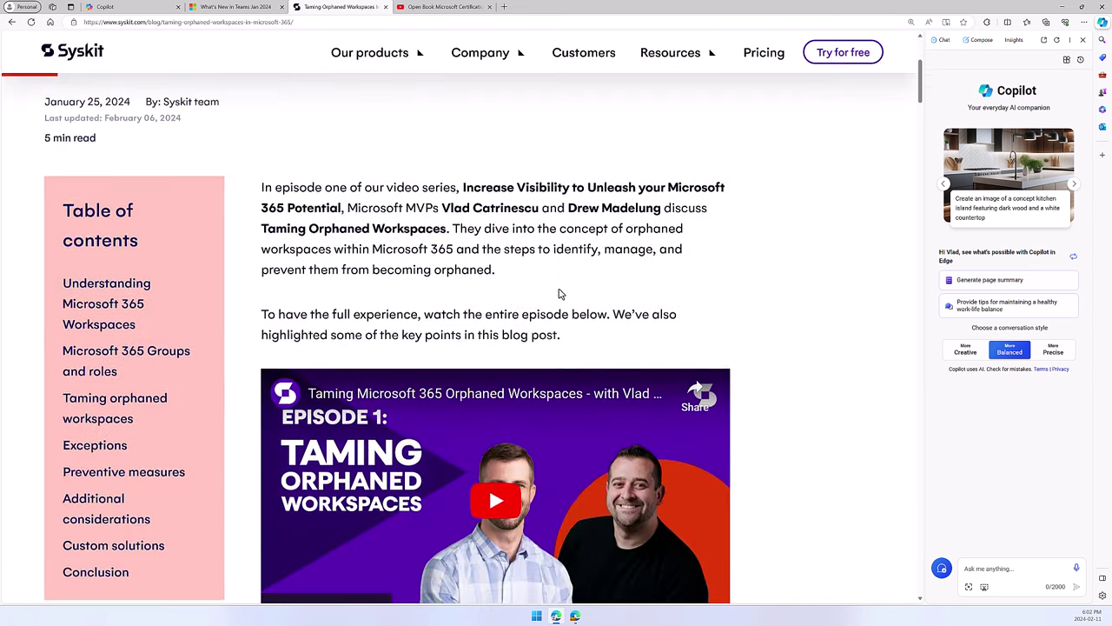
{"action": "scroll", "coordinate": [532, 284], "scroll_direction": "down", "scroll_amount": 4}
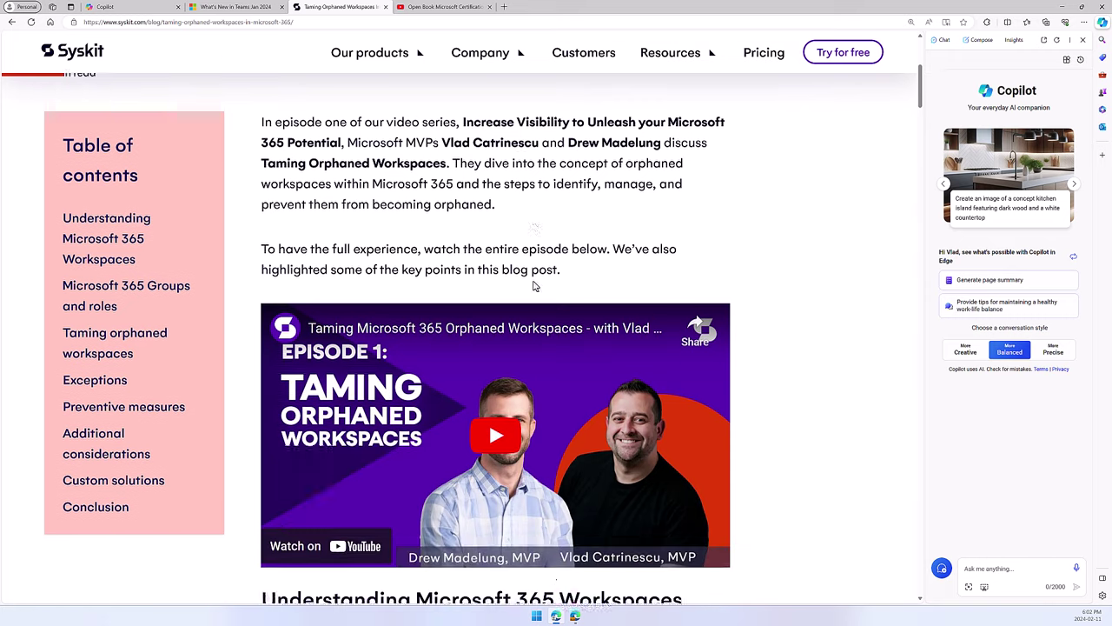
{"action": "scroll", "coordinate": [570, 337], "scroll_direction": "down", "scroll_amount": 12}
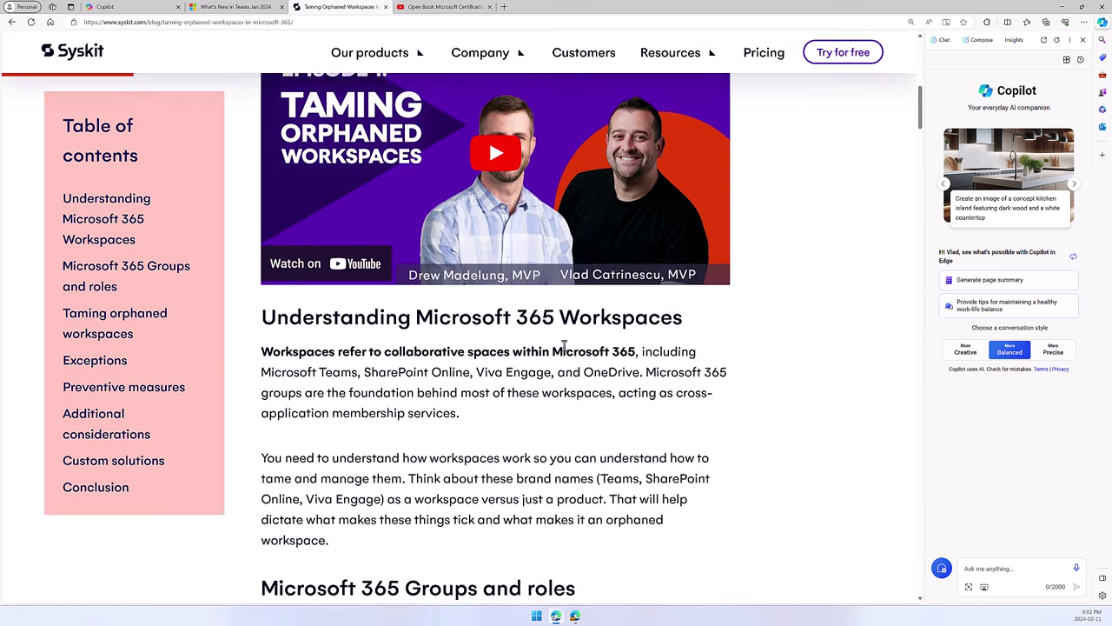
{"action": "scroll", "coordinate": [563, 365], "scroll_direction": "down", "scroll_amount": 7}
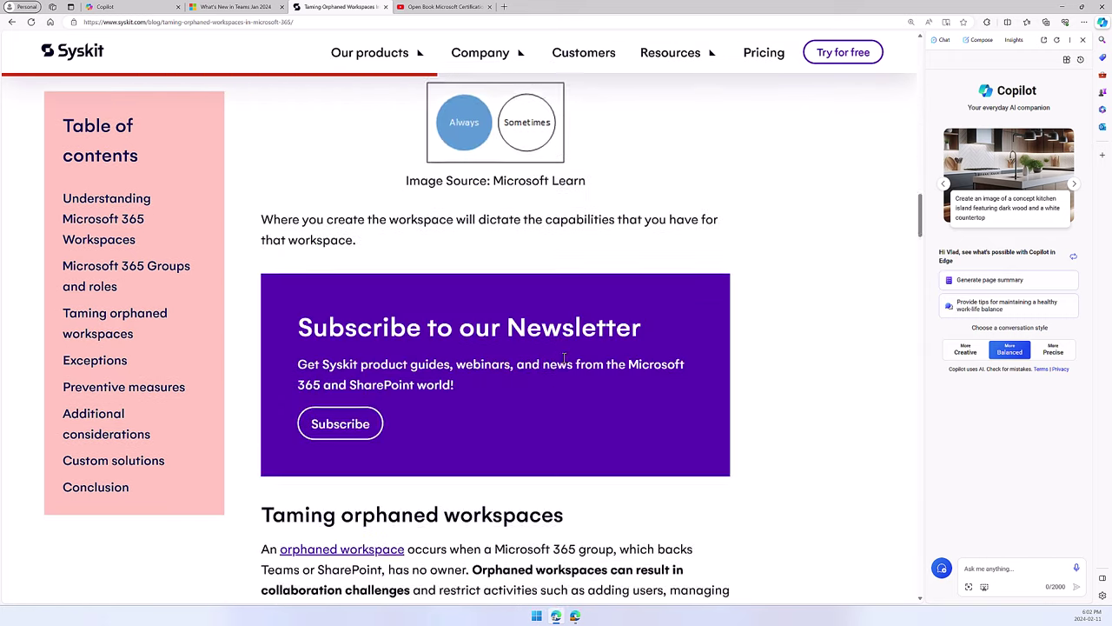
{"action": "scroll", "coordinate": [566, 360], "scroll_direction": "up", "scroll_amount": 9}
{"action": "scroll", "coordinate": [561, 378], "scroll_direction": "up", "scroll_amount": 15}
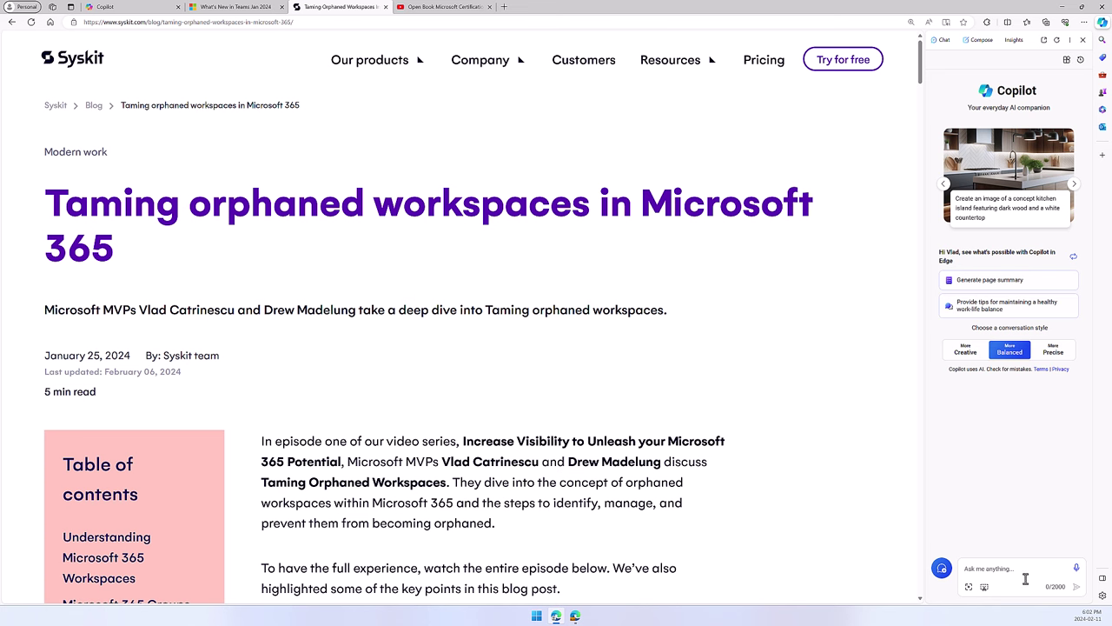
Ask Copilot to "Create 3 social posts for Twitter to promote this blog post!"
{"action": "left_click", "coordinate": [986, 567]}
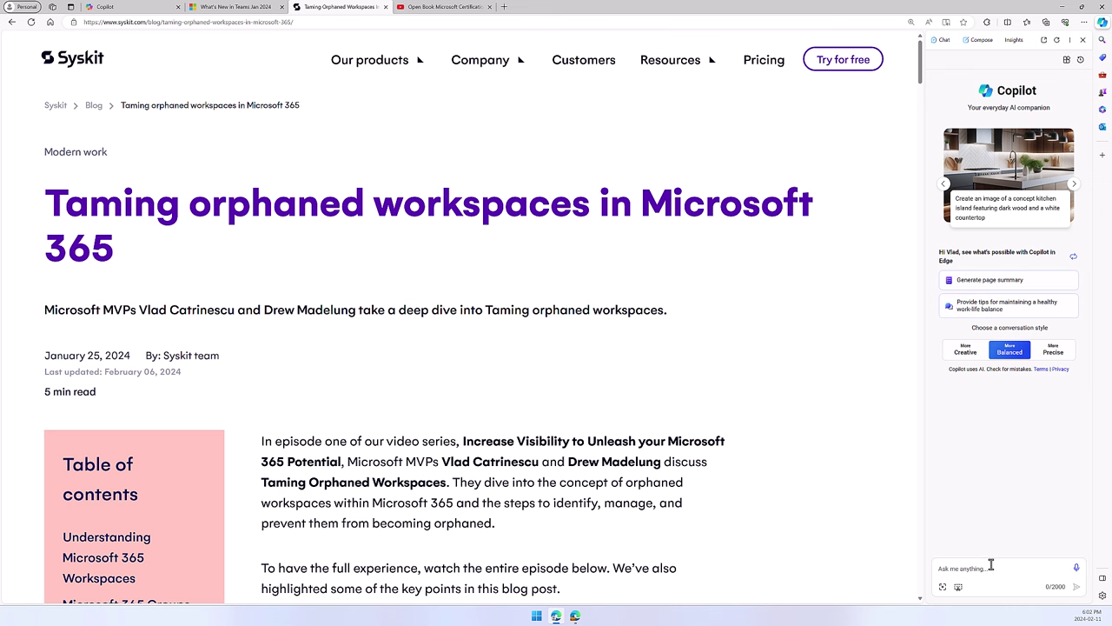
{"action": "type", "text": "create 3 sc"}
{"action": "type", "text": "cial posts for Twitter to "}
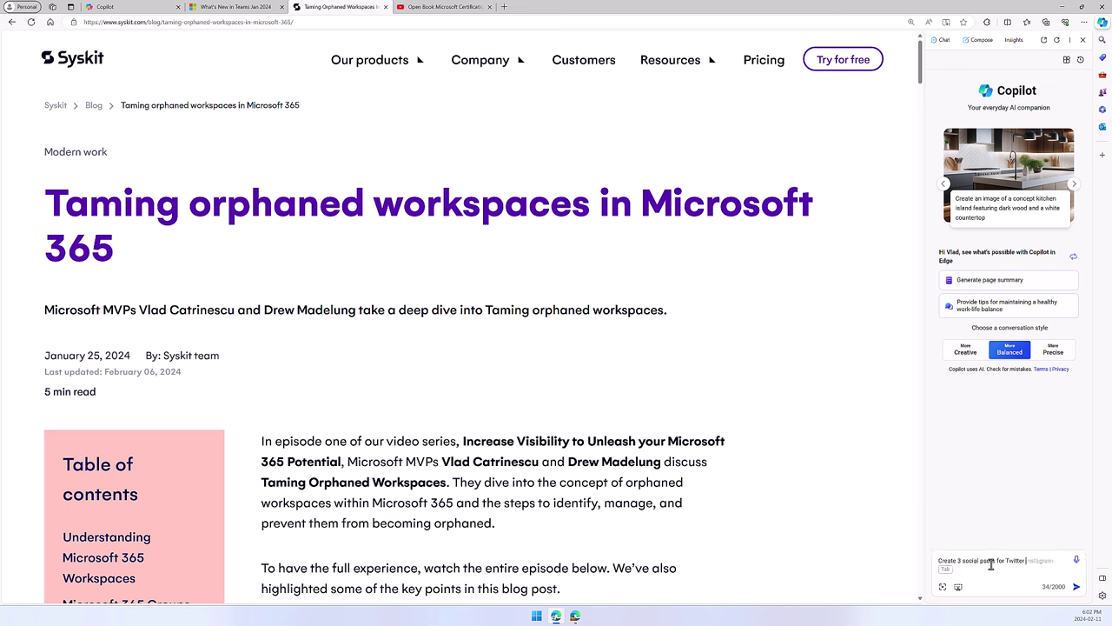
{"action": "type", "text": "promote this blog post!"}
{"action": "key", "text": "Return"}
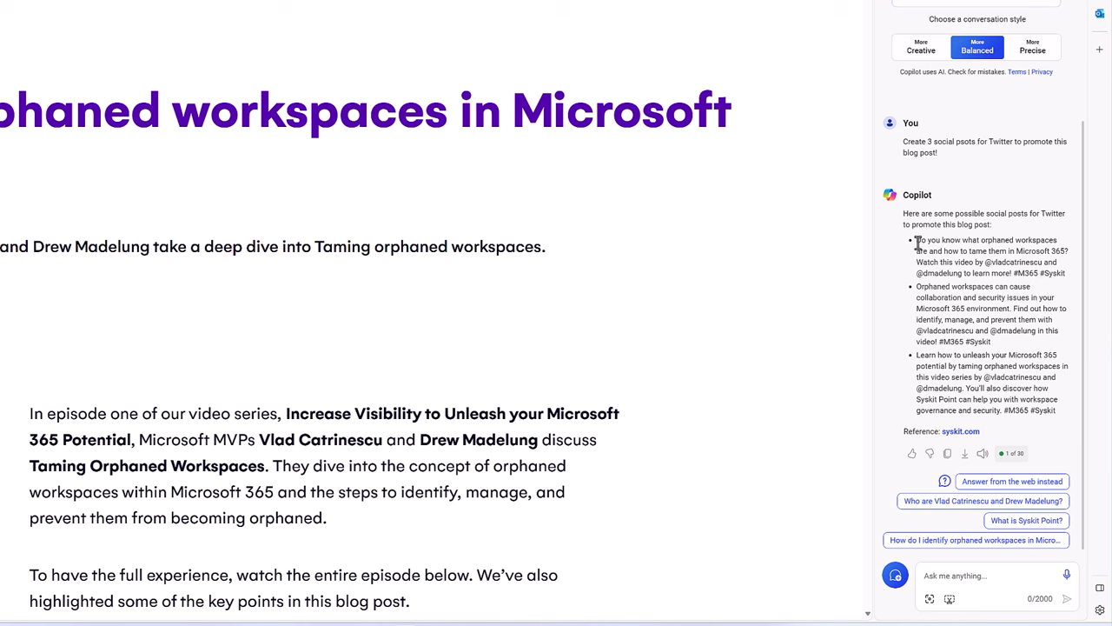
Review the first suggested Twitter post and highlight the account handles it mentions
{"action": "left_click_drag", "start_coordinate": [919, 240], "coordinate": [972, 274]}
{"action": "left_click", "coordinate": [1018, 251]}
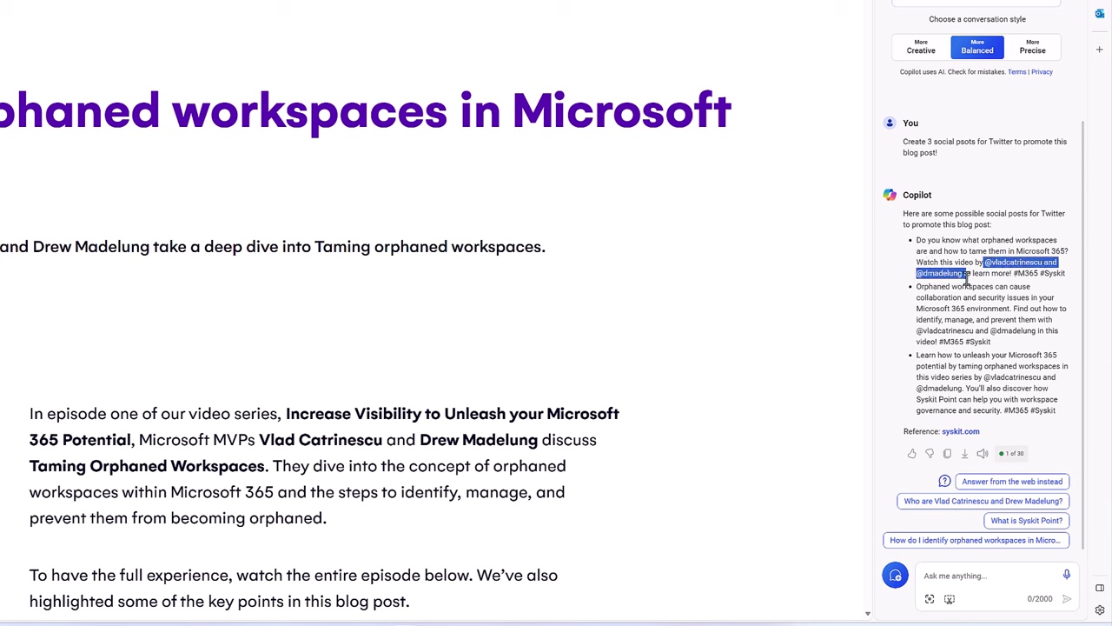
{"action": "left_click", "coordinate": [963, 273]}
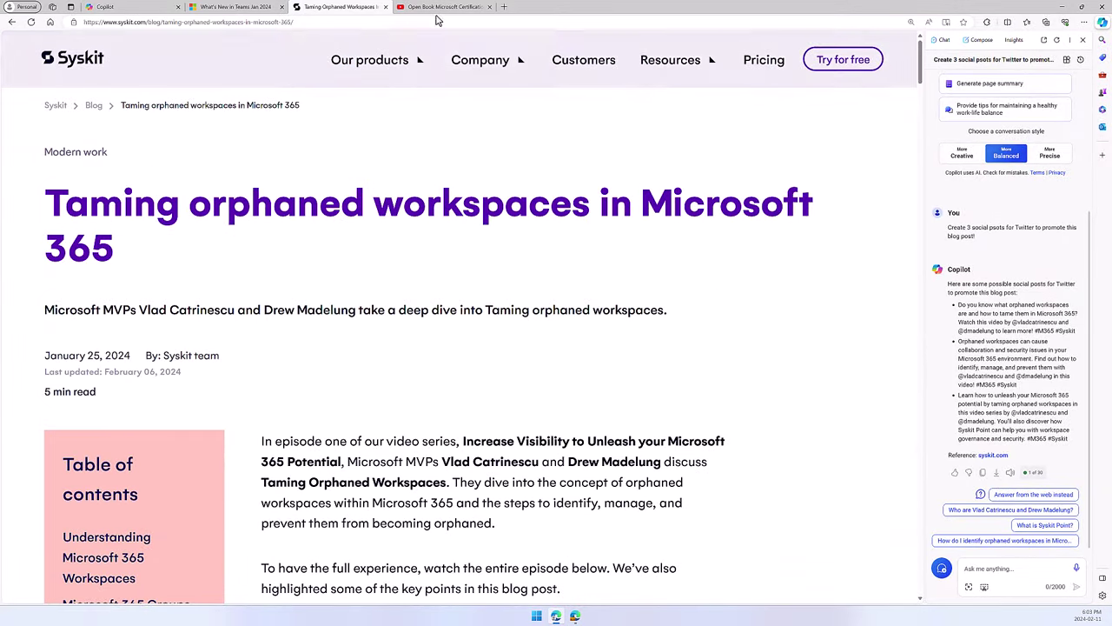
On the YouTube video about open book Microsoft certification exams, start a new Copilot topic and ask "Summarize this video for me!"
{"action": "left_click", "coordinate": [436, 8]}
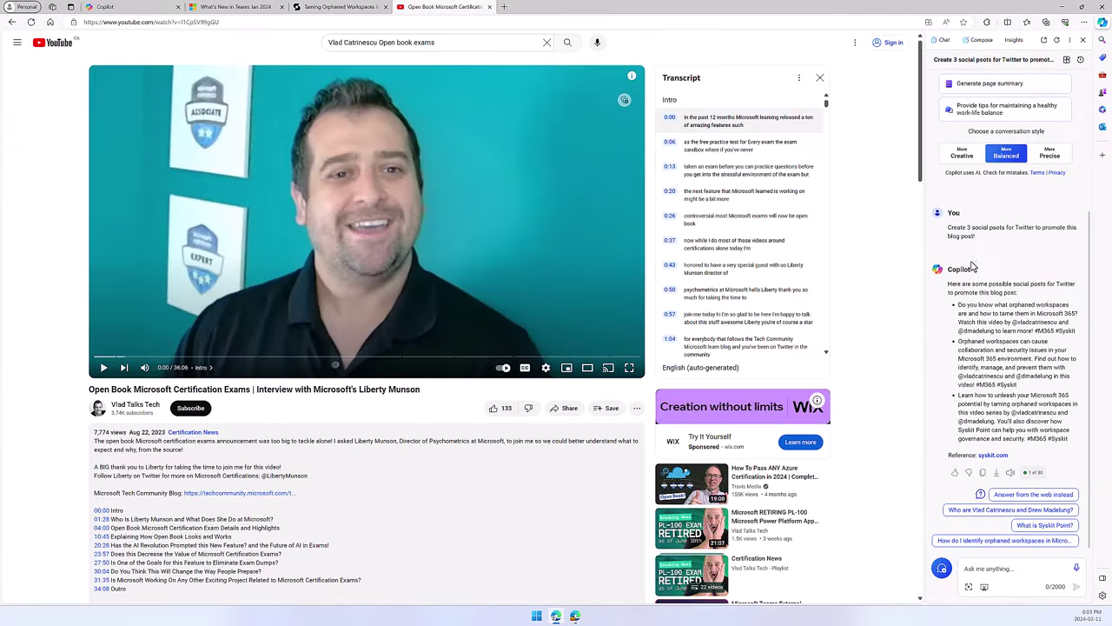
{"action": "left_click", "coordinate": [942, 567]}
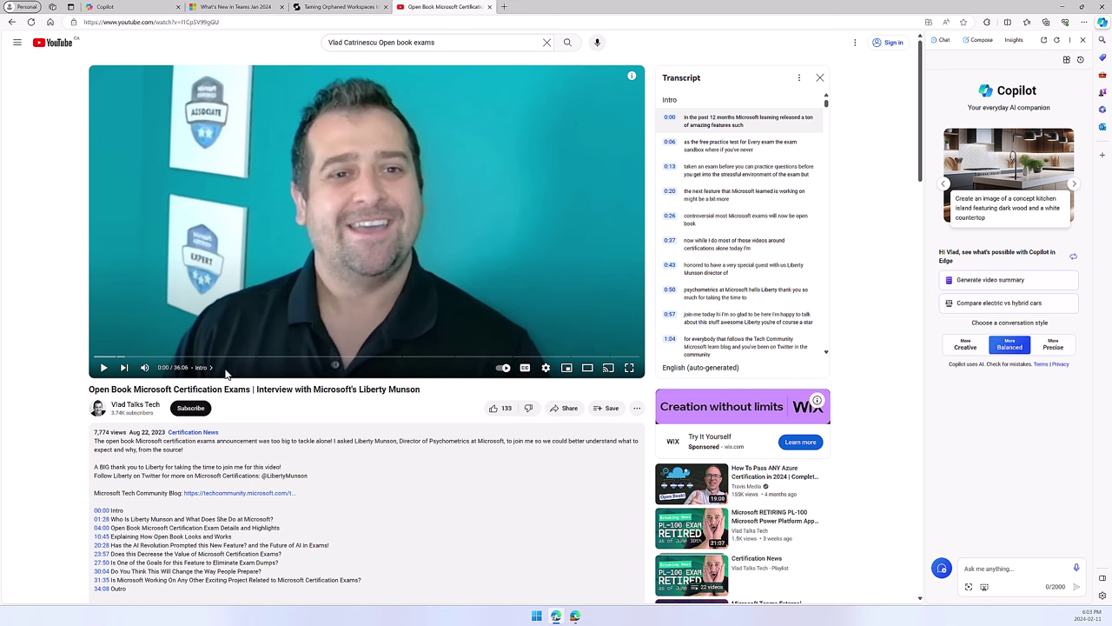
{"action": "left_click", "coordinate": [999, 566]}
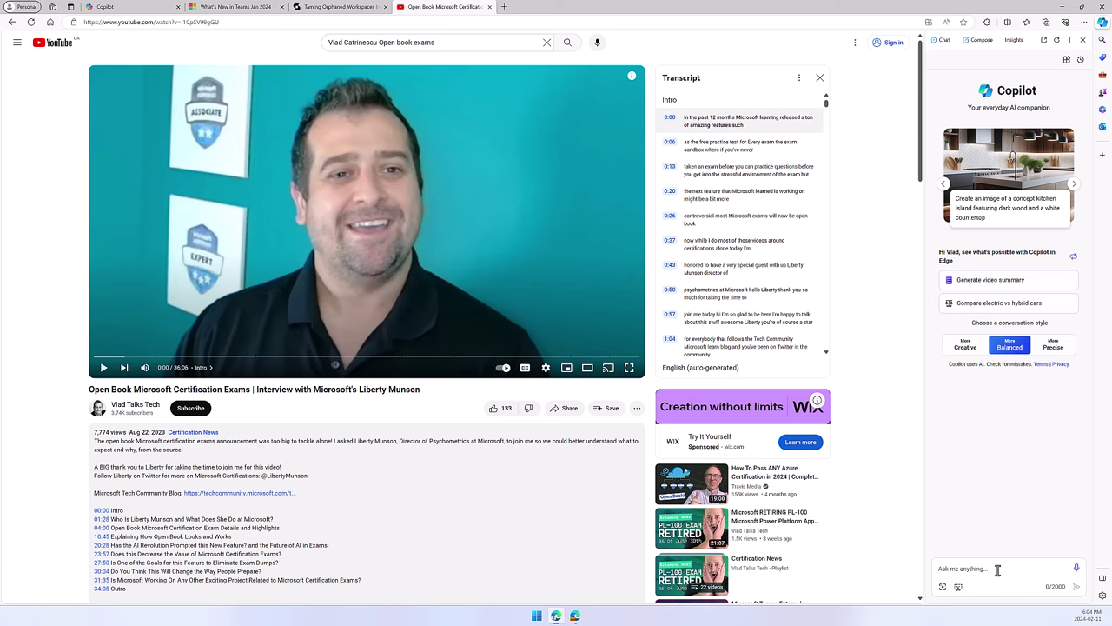
{"action": "type", "text": "Summarize this vi"}
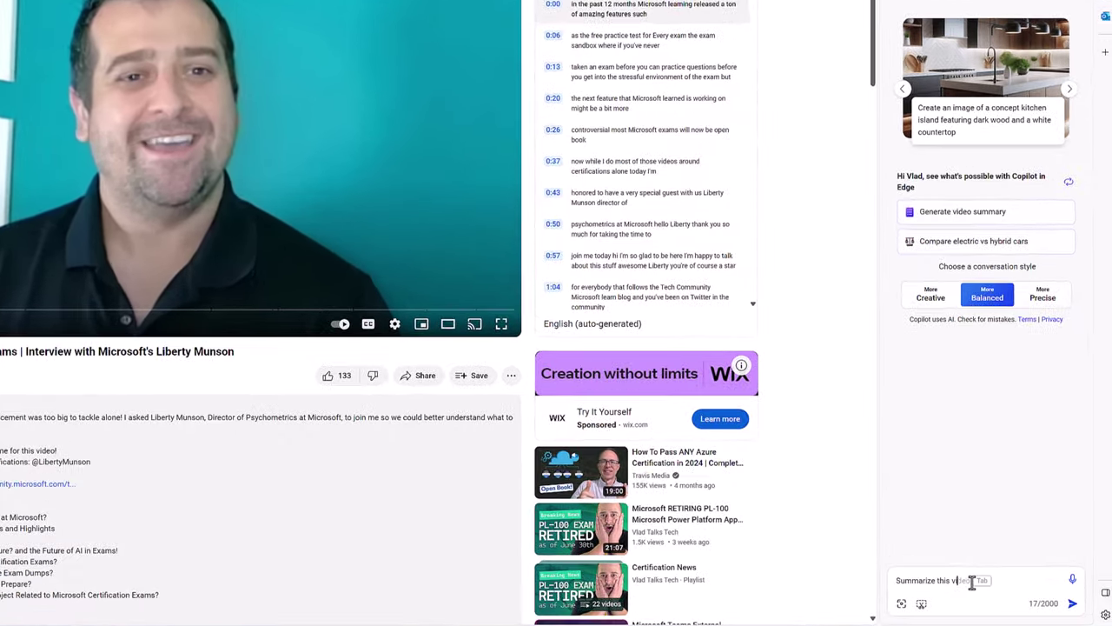
{"action": "type", "text": "deo for me!"}
{"action": "key", "text": "Return"}
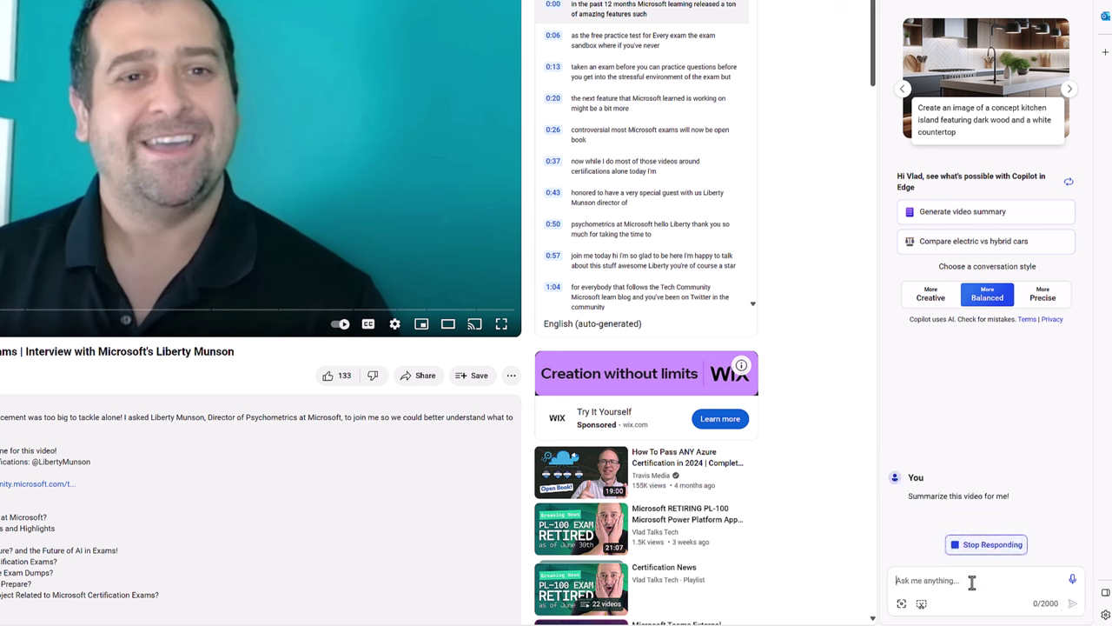
Look through the video's transcript and the timestamped sections of Copilot's summary
{"action": "scroll", "coordinate": [638, 69], "scroll_direction": "down", "scroll_amount": 10}
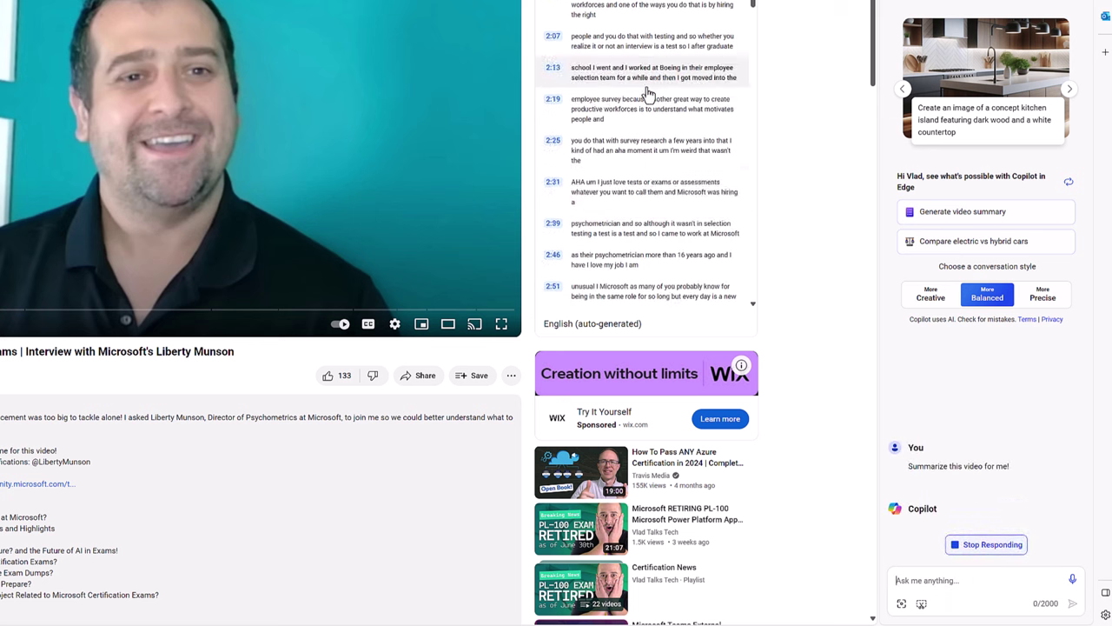
{"action": "scroll", "coordinate": [644, 99], "scroll_direction": "up", "scroll_amount": 8}
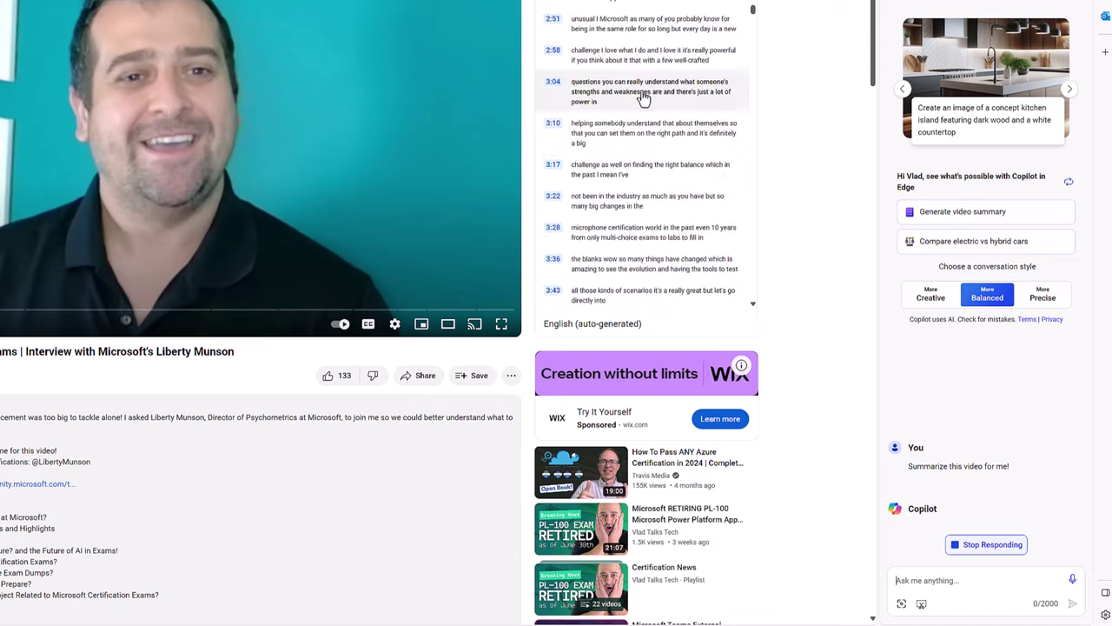
{"action": "scroll", "coordinate": [648, 85], "scroll_direction": "up", "scroll_amount": 3}
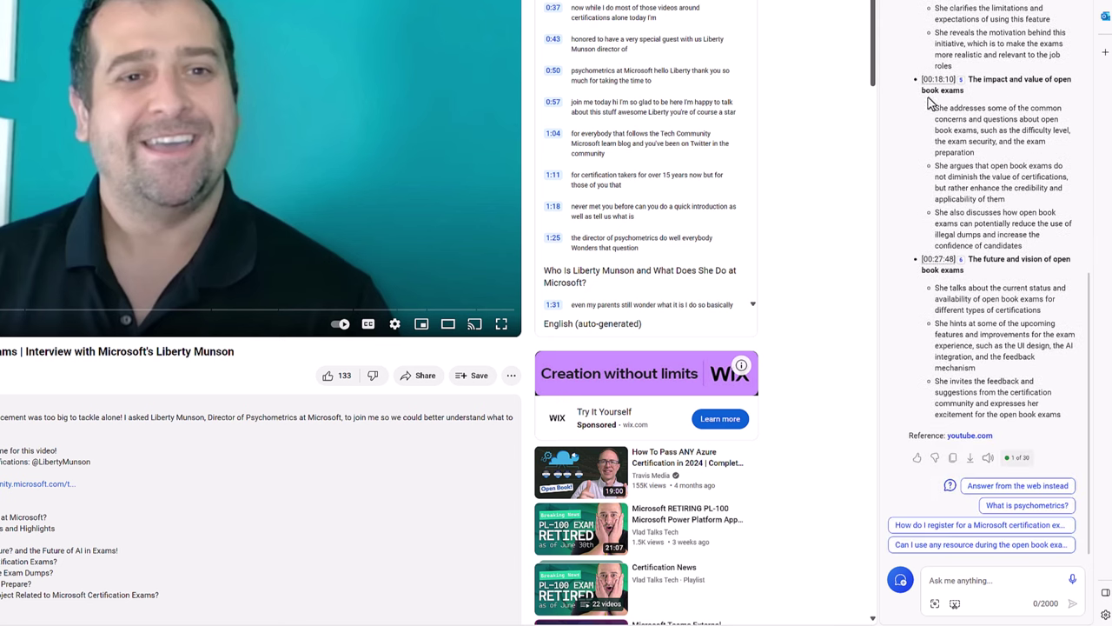
{"action": "scroll", "coordinate": [940, 79], "scroll_direction": "up", "scroll_amount": 4}
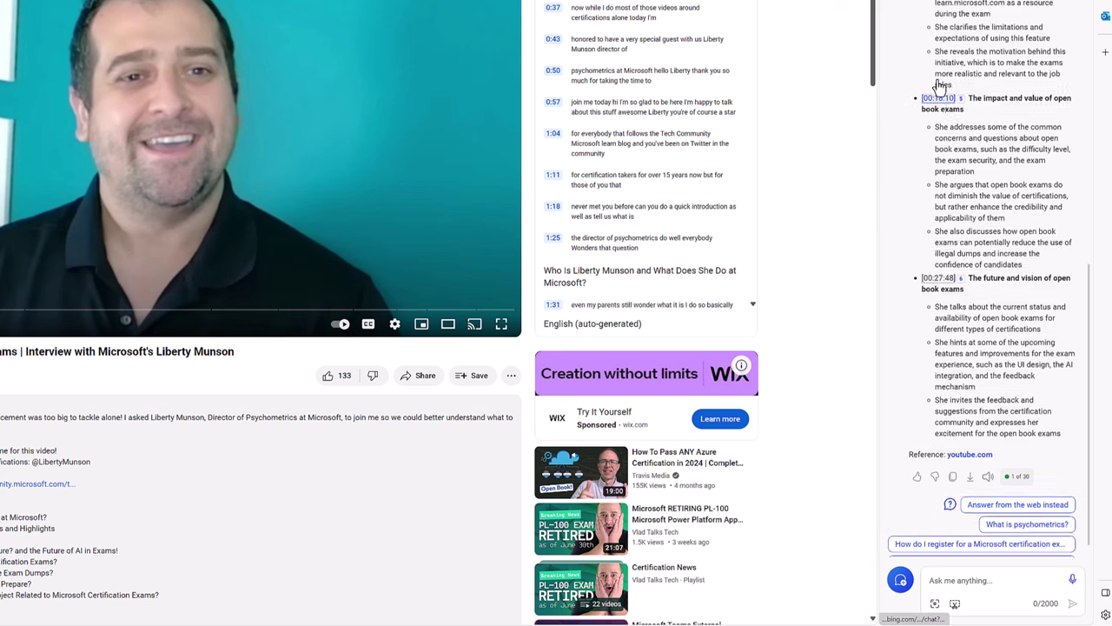
{"action": "scroll", "coordinate": [956, 122], "scroll_direction": "down", "scroll_amount": 5}
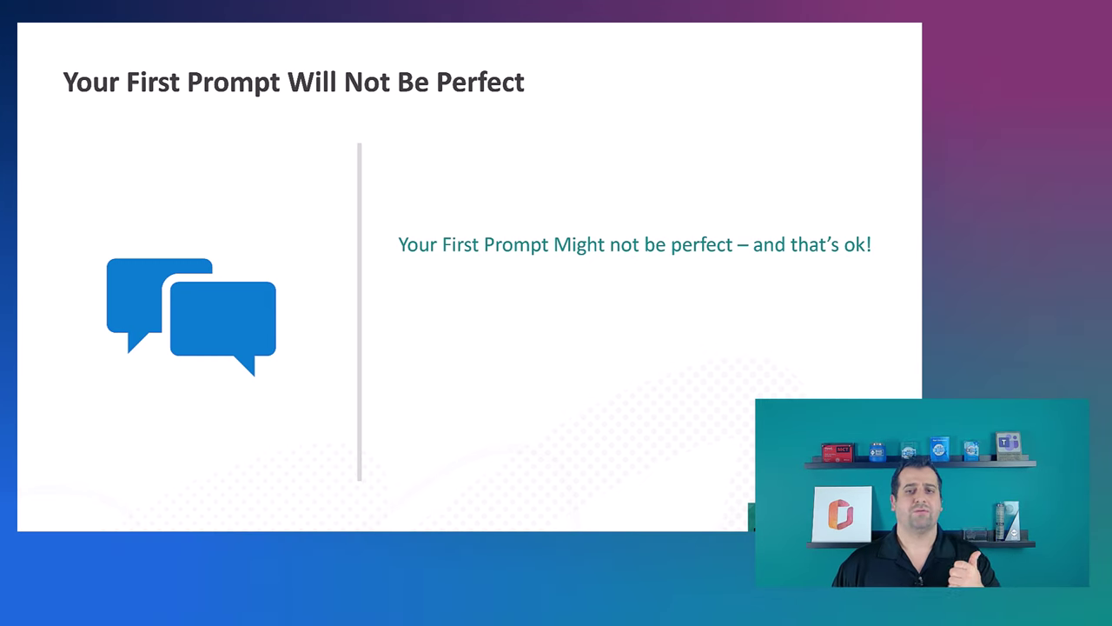
{"action": "key", "text": "Right"}
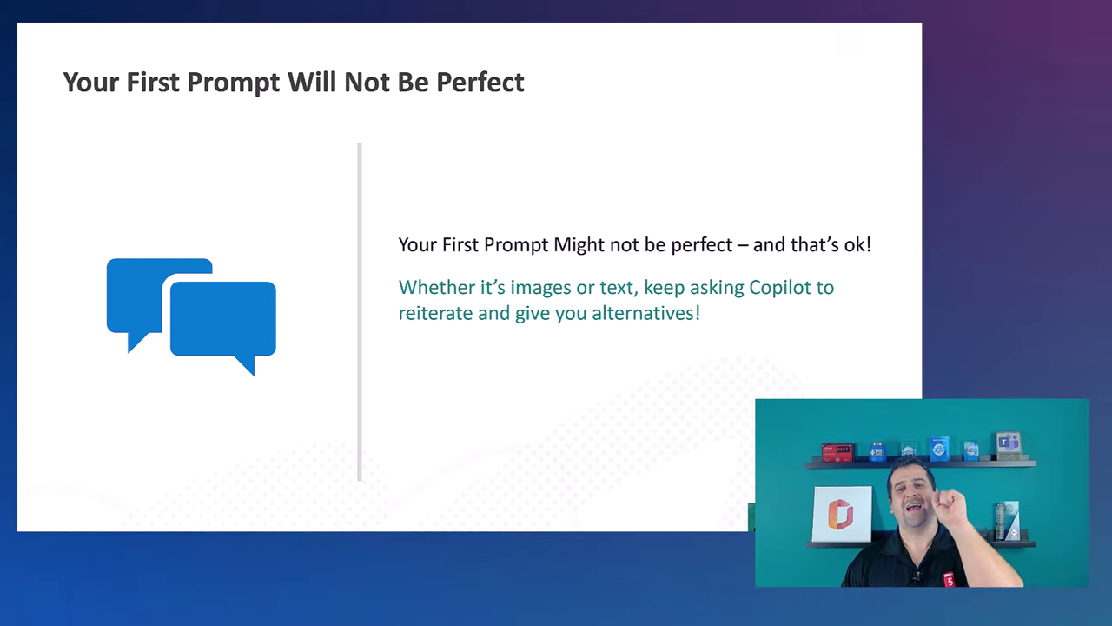
{"action": "key", "text": "Right"}
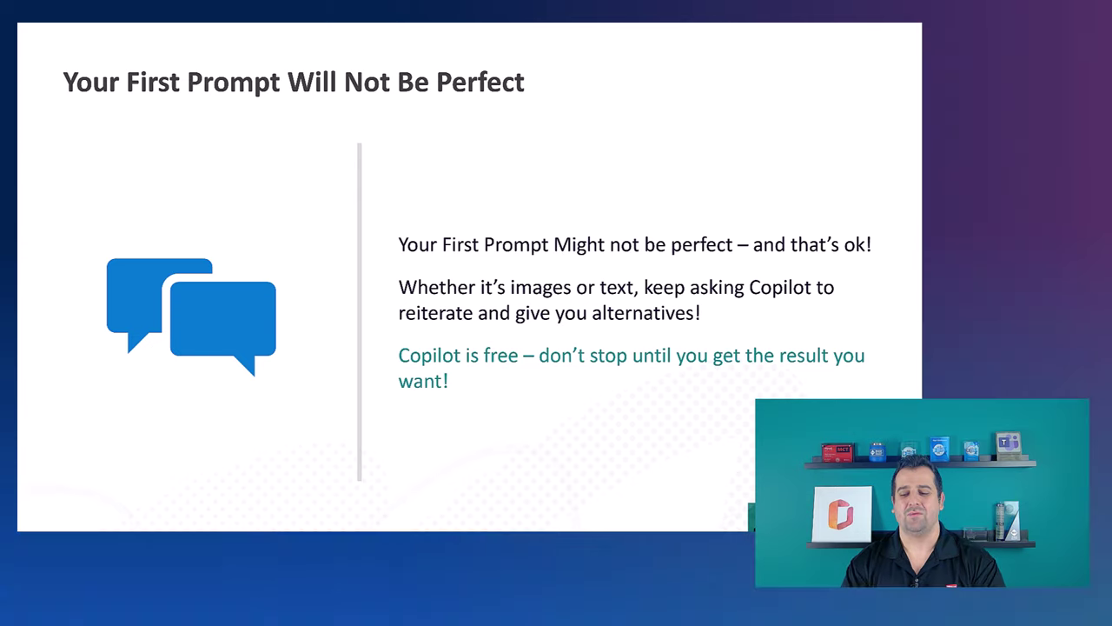
{"action": "key", "text": "Right"}
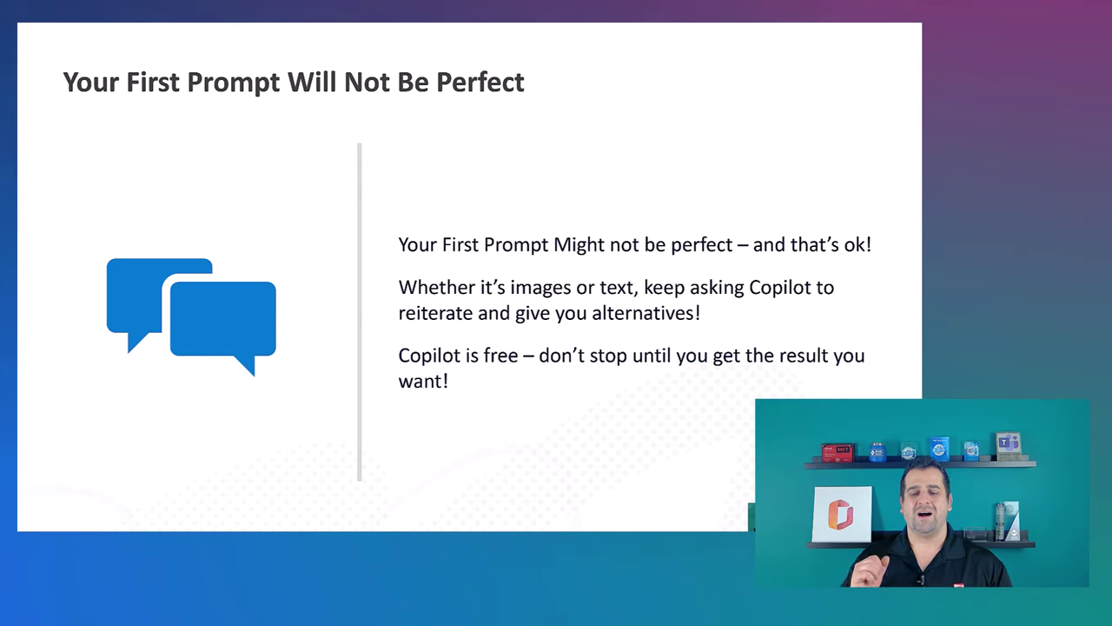
Switch from the slides to the Copilot page in Edge and ask it to "Create an image of a dog behind a microphone"
{"action": "key", "text": "alt+Tab"}
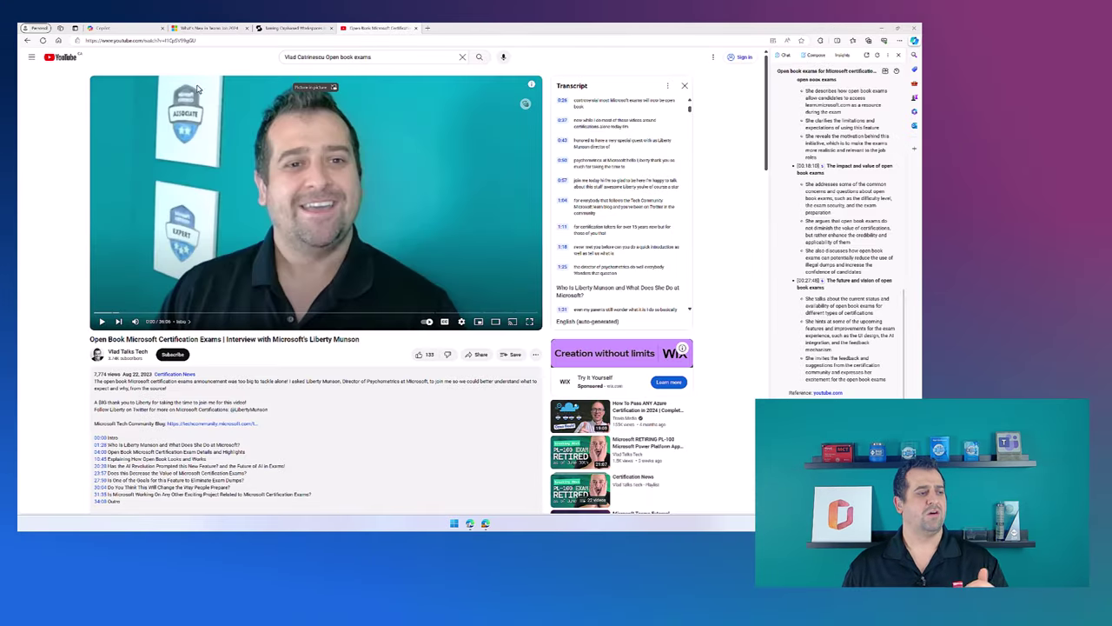
{"action": "left_click", "coordinate": [92, 28]}
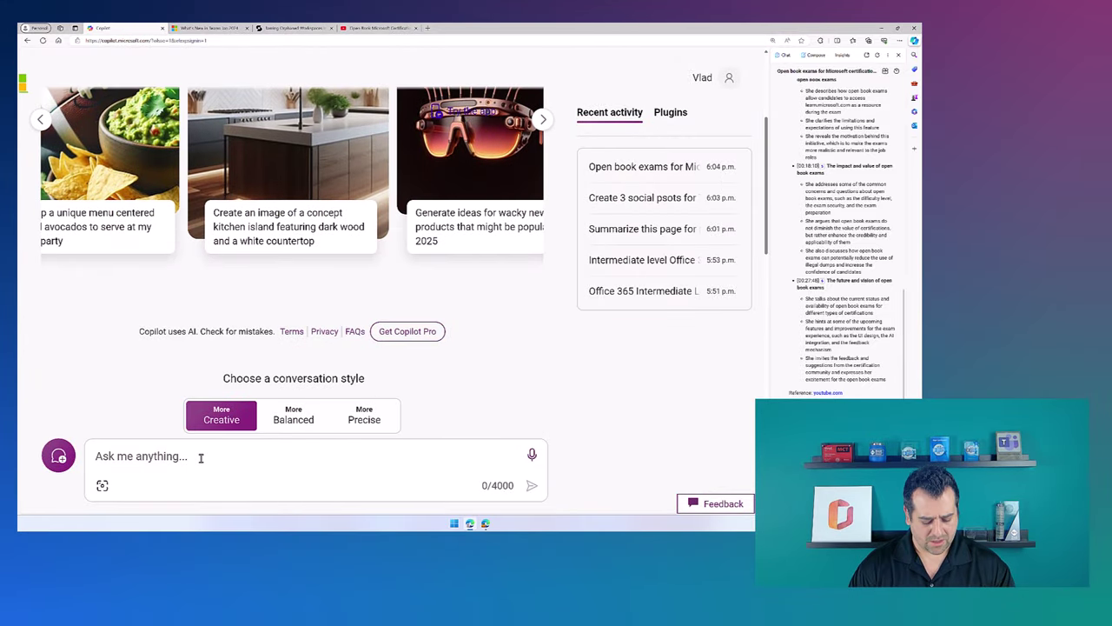
{"action": "type", "text": "Creat"}
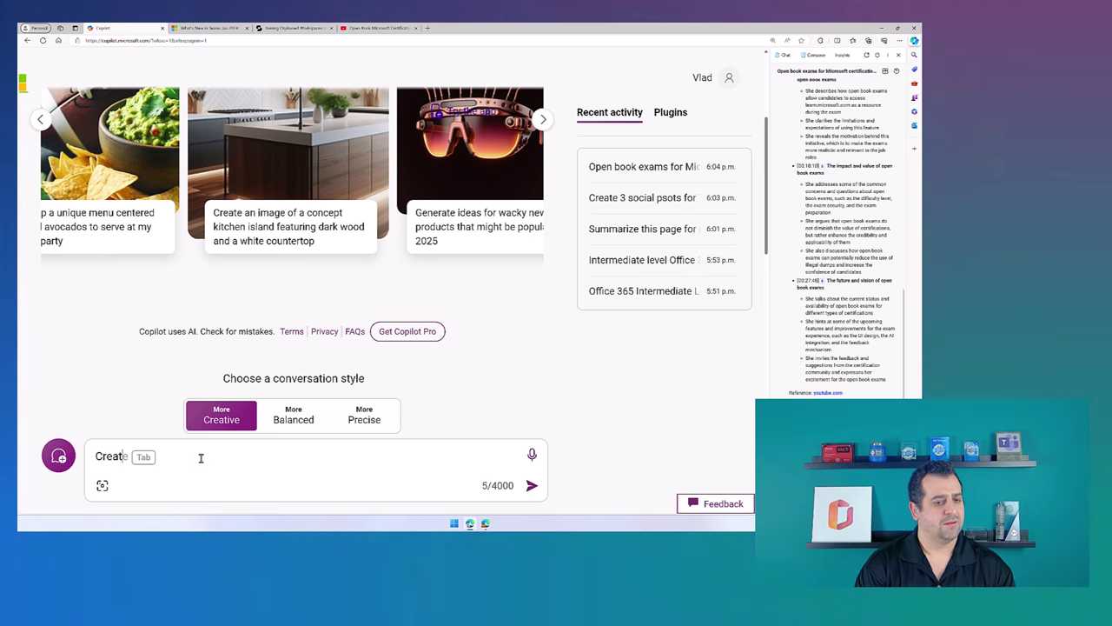
{"action": "type", "text": "e an image of a"}
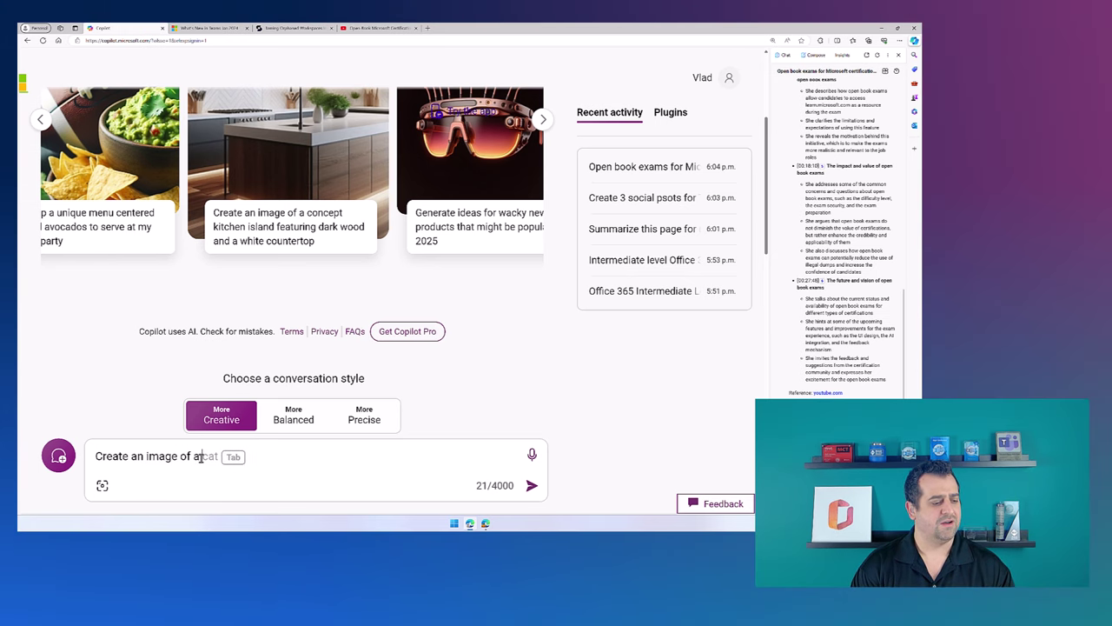
{"action": "type", "text": " dog behind a mi"}
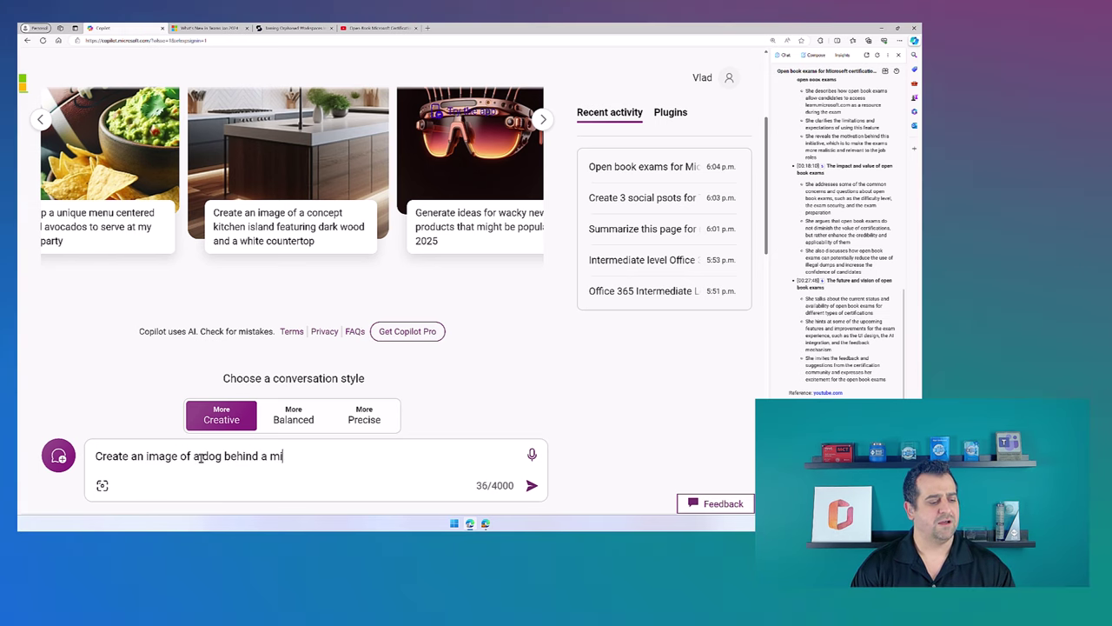
{"action": "type", "text": "crophone"}
{"action": "key", "text": "Return"}
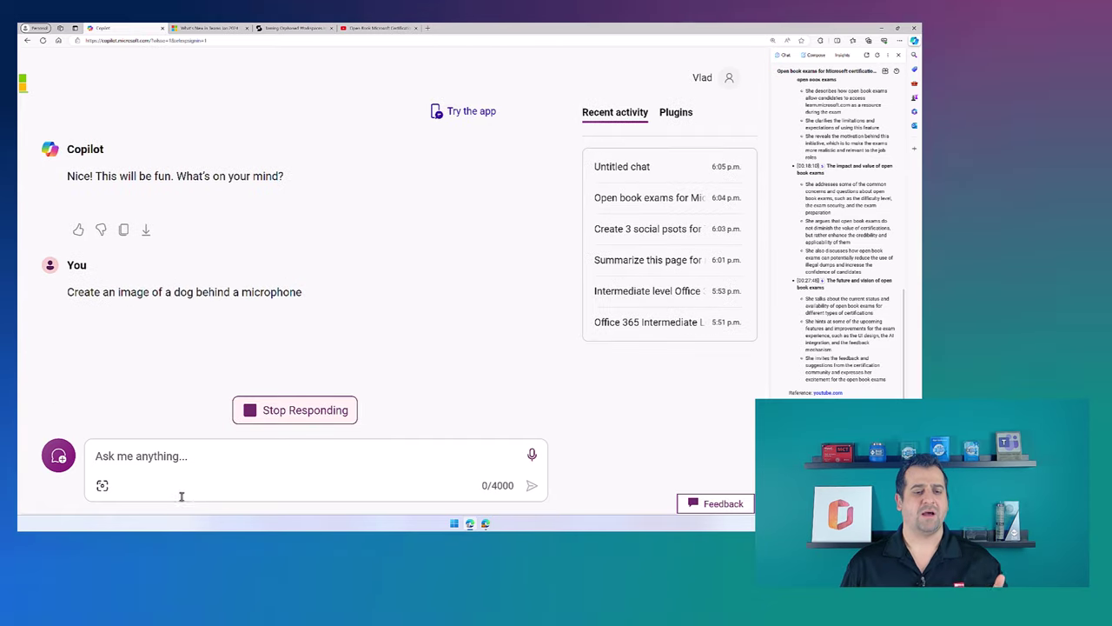
Close the Copilot sidebar and refine the image in the page's chat with "I want the dog to be a golden retriever!"
{"action": "left_click", "coordinate": [900, 55]}
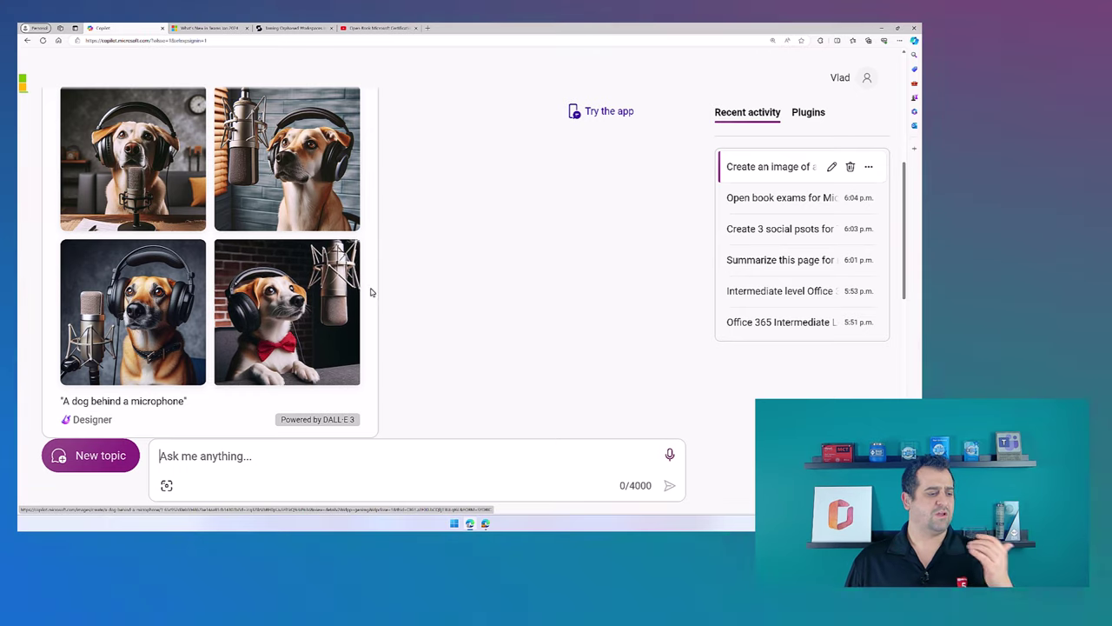
{"action": "left_click", "coordinate": [260, 475]}
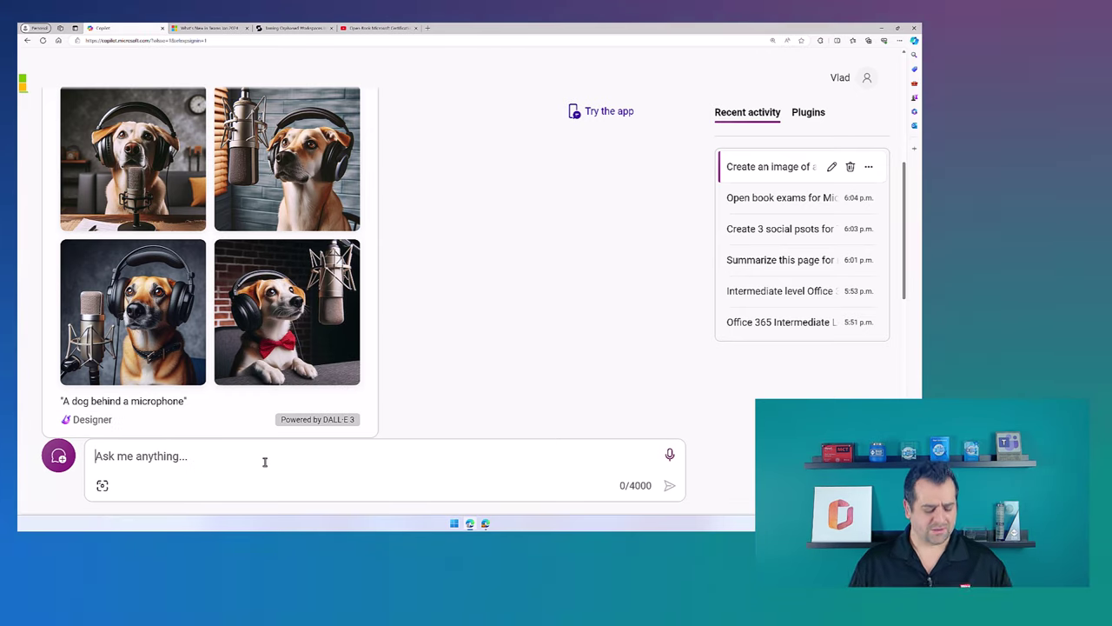
{"action": "type", "text": "I want the dog to be a golden retriever!"}
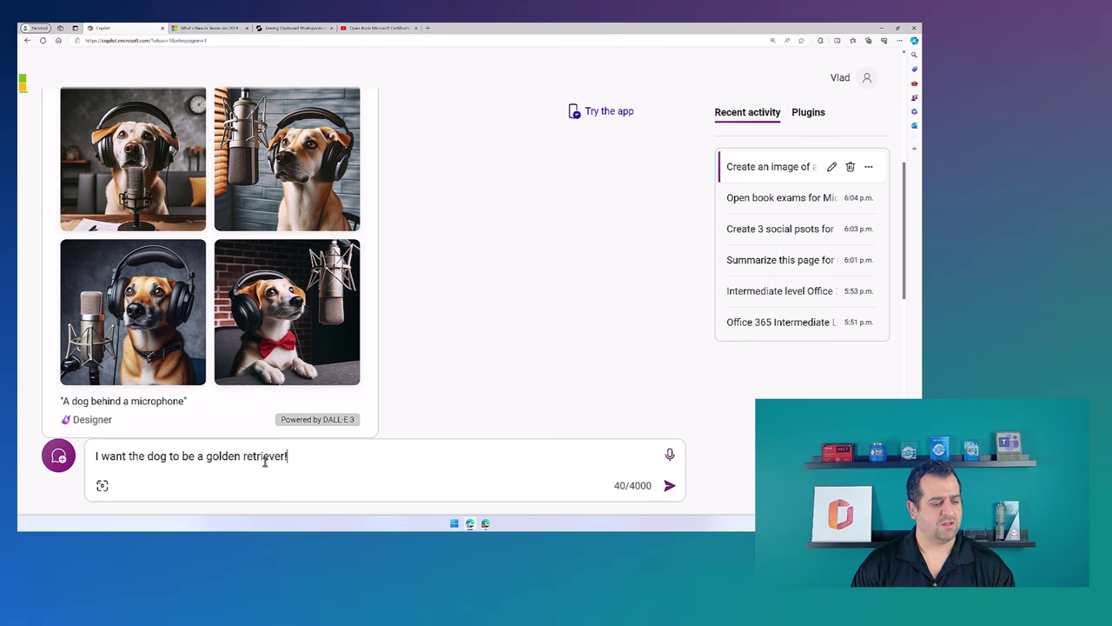
{"action": "key", "text": "Return"}
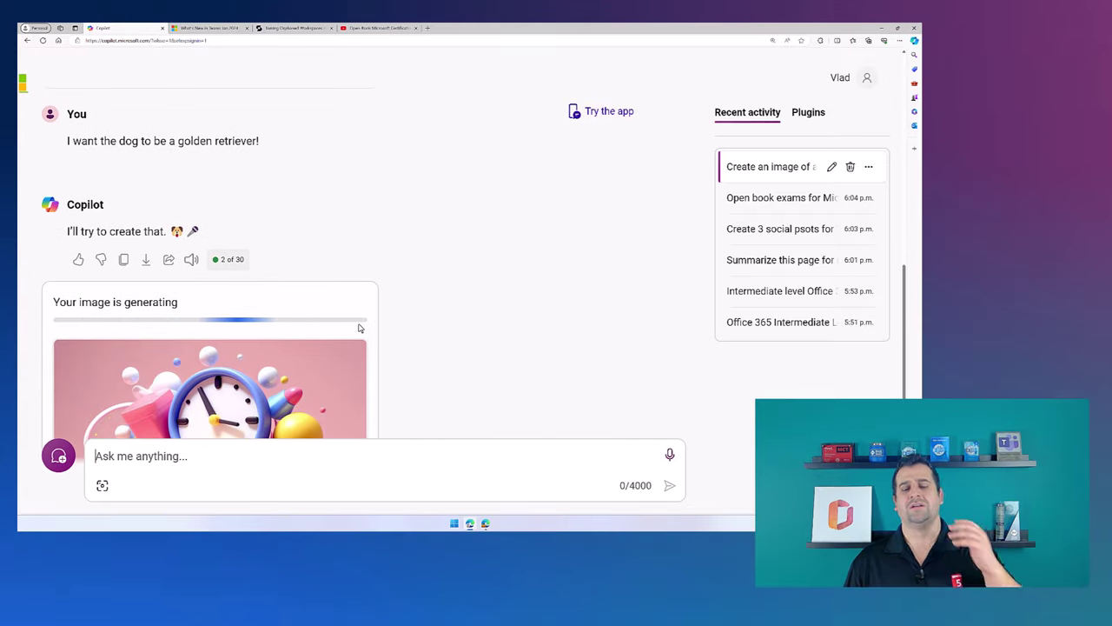
Compare the first dog images with the golden retriever ones and ask Copilot "Make the background be fields of flowers!"
{"action": "scroll", "coordinate": [339, 318], "scroll_direction": "up", "scroll_amount": 2}
{"action": "scroll", "coordinate": [328, 321], "scroll_direction": "up", "scroll_amount": 3}
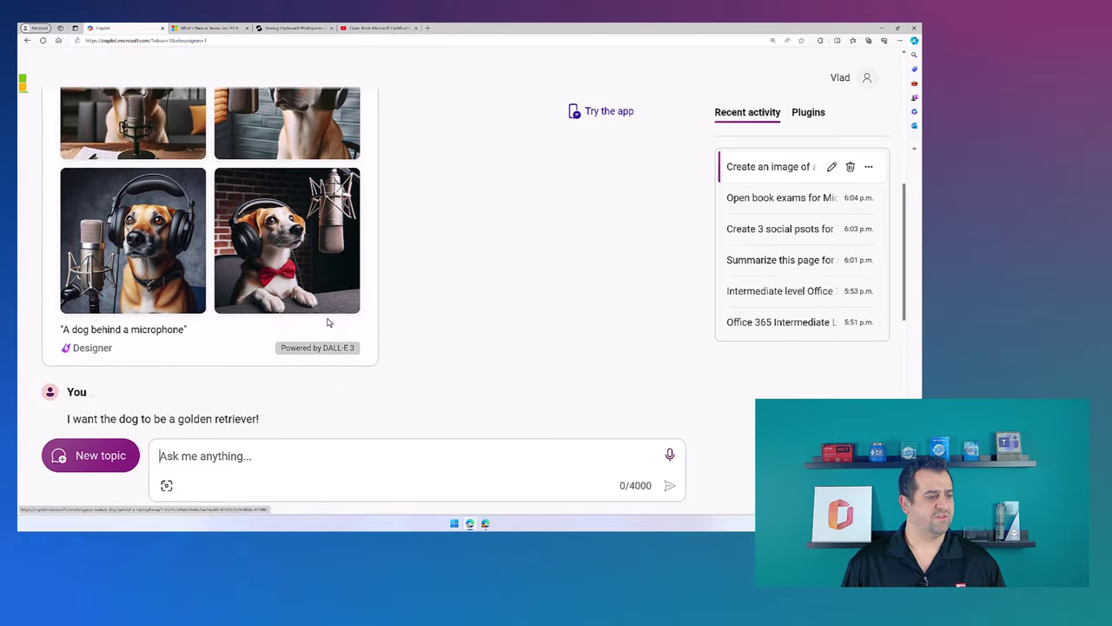
{"action": "scroll", "coordinate": [339, 283], "scroll_direction": "down", "scroll_amount": 8}
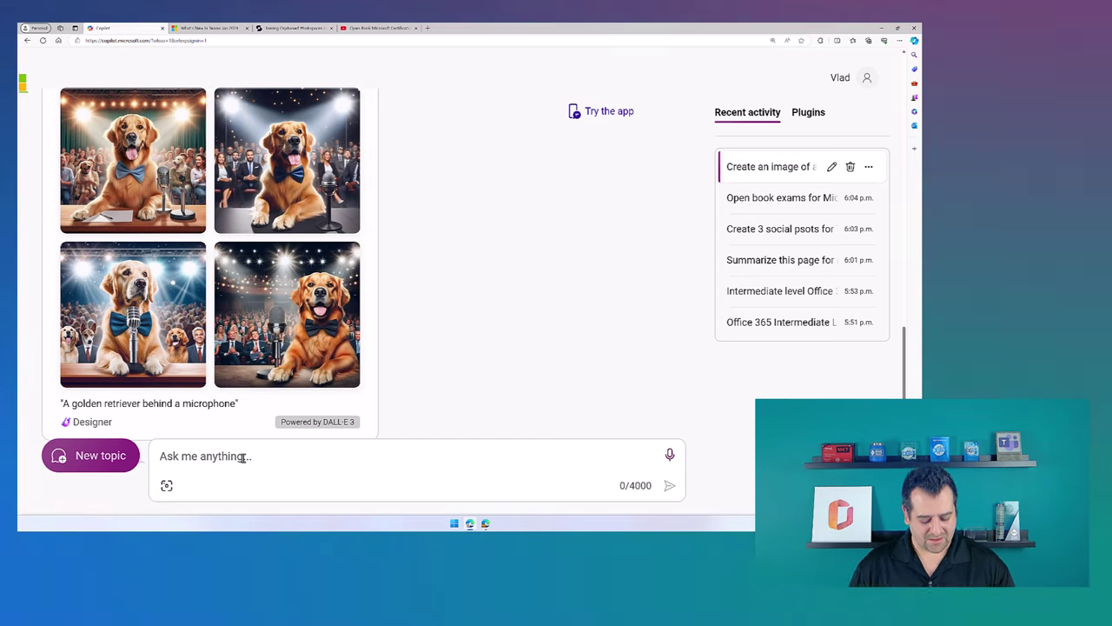
{"action": "type", "text": "Make the ba"}
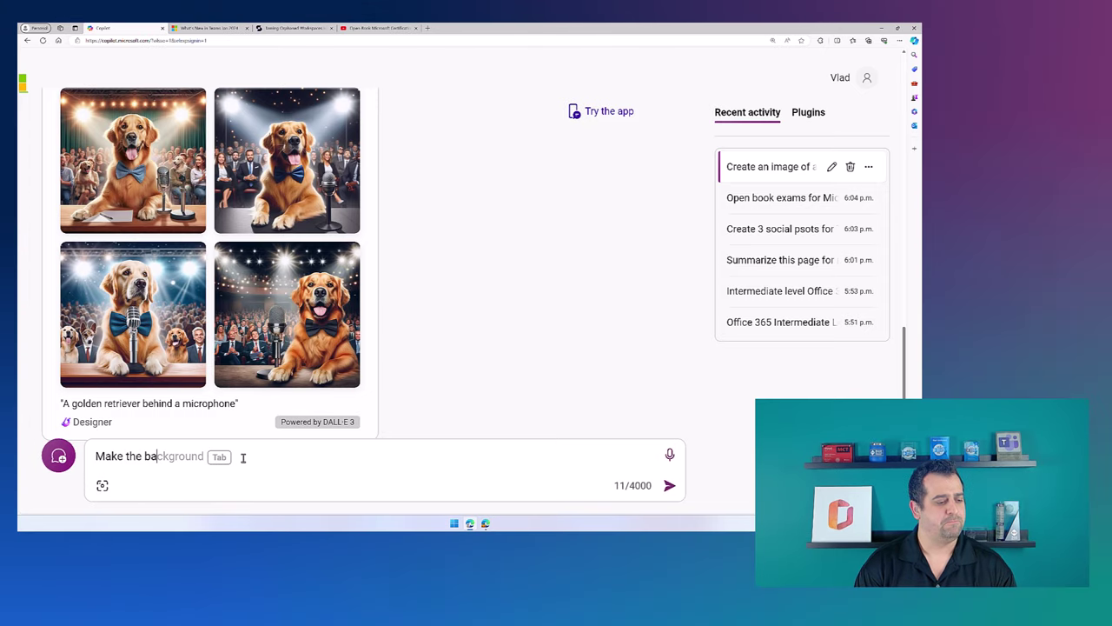
{"action": "type", "text": "ckground be fie"}
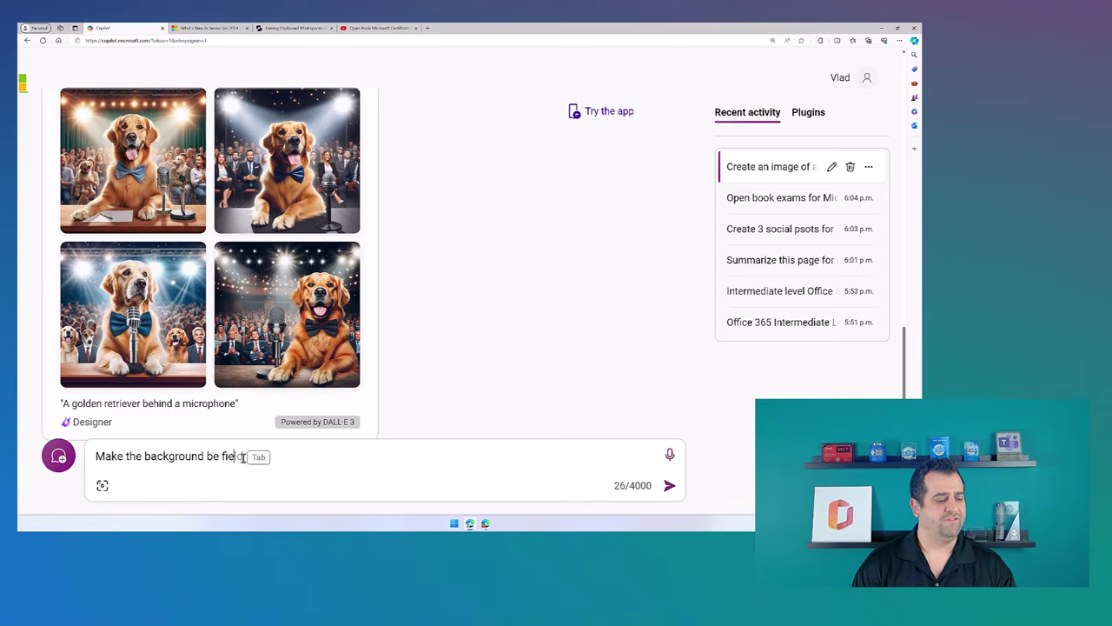
{"action": "type", "text": "lds of flowers"}
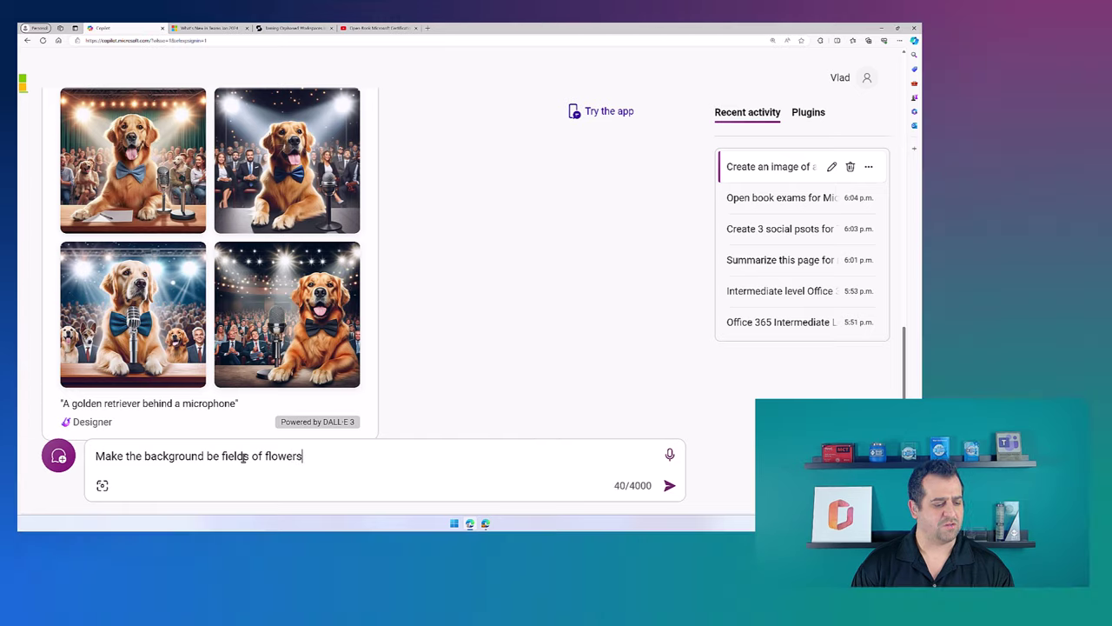
{"action": "type", "text": "!"}
{"action": "key", "text": "Return"}
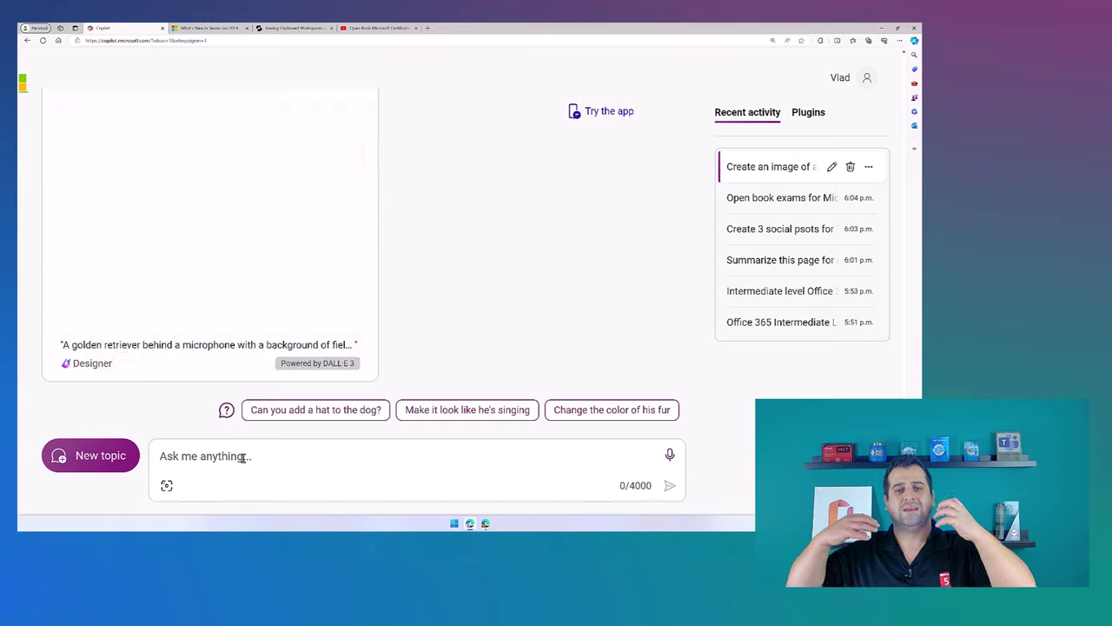
{"action": "scroll", "coordinate": [345, 235], "scroll_direction": "up", "scroll_amount": 1}
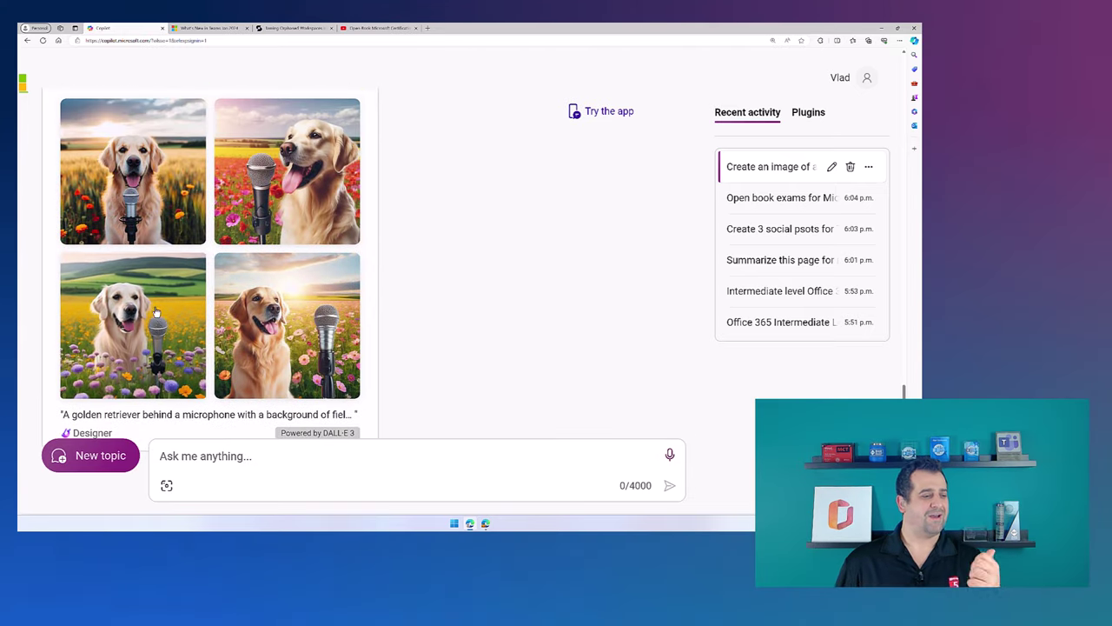